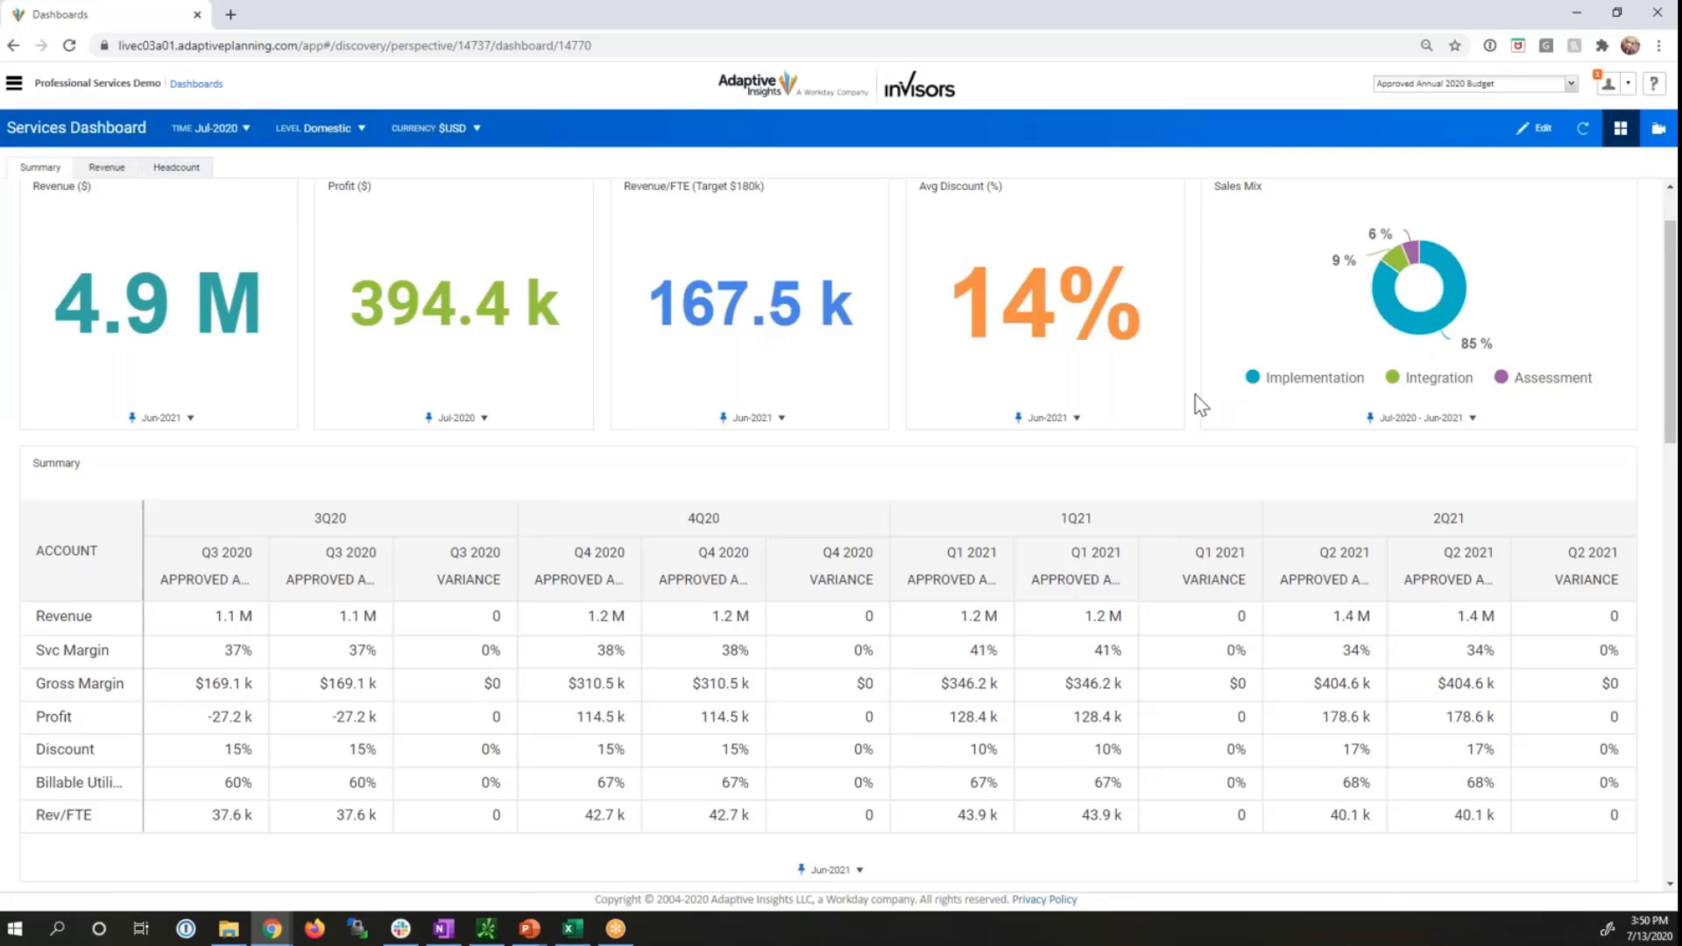
# Step: Examine the Services Dashboard's Revenue and Headcount views and return to the Summary view
pyautogui.scroll(2, 1200, 405)
pyautogui.click(99, 171)
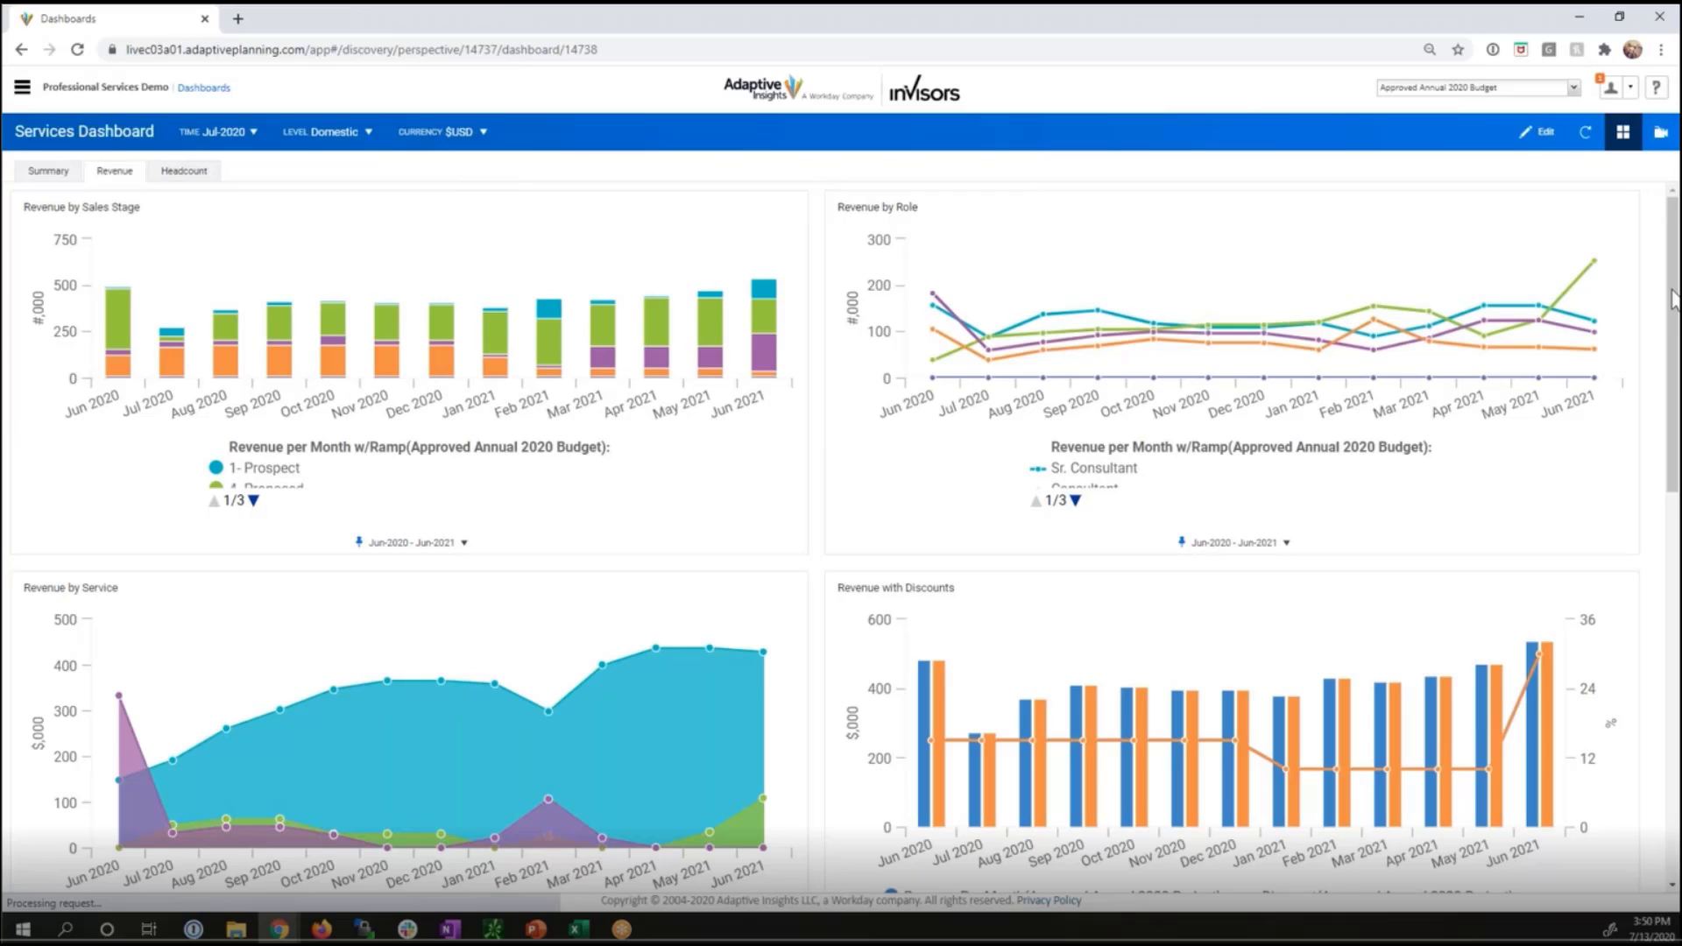
pyautogui.click(184, 171)
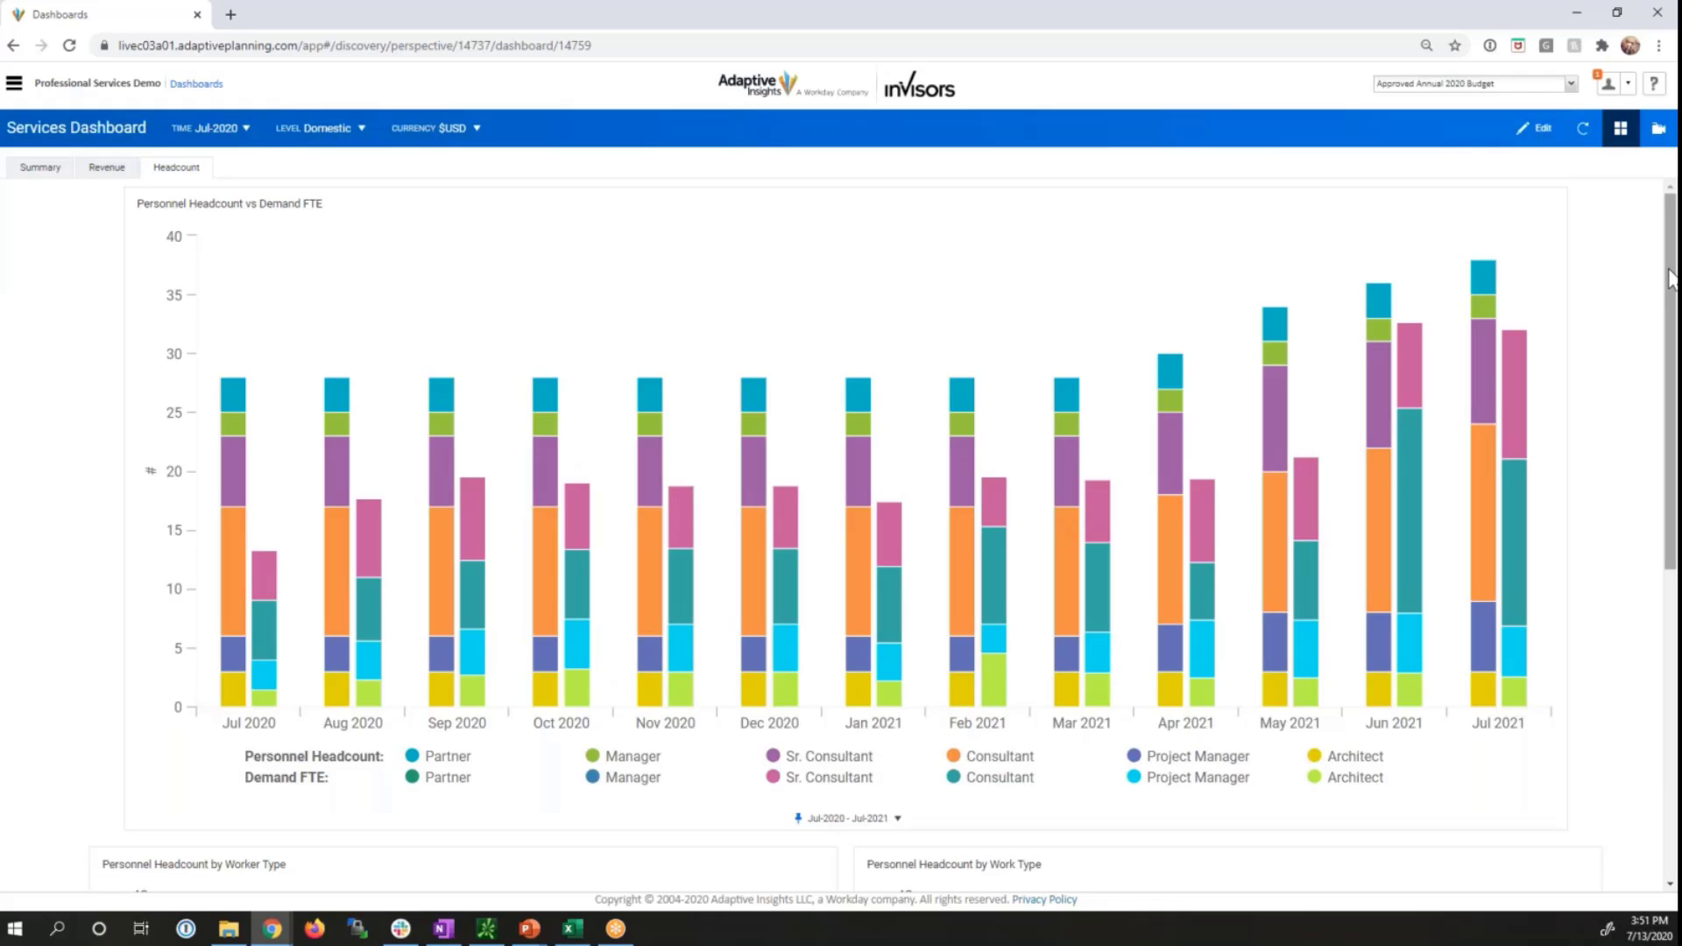
pyautogui.click(39, 170)
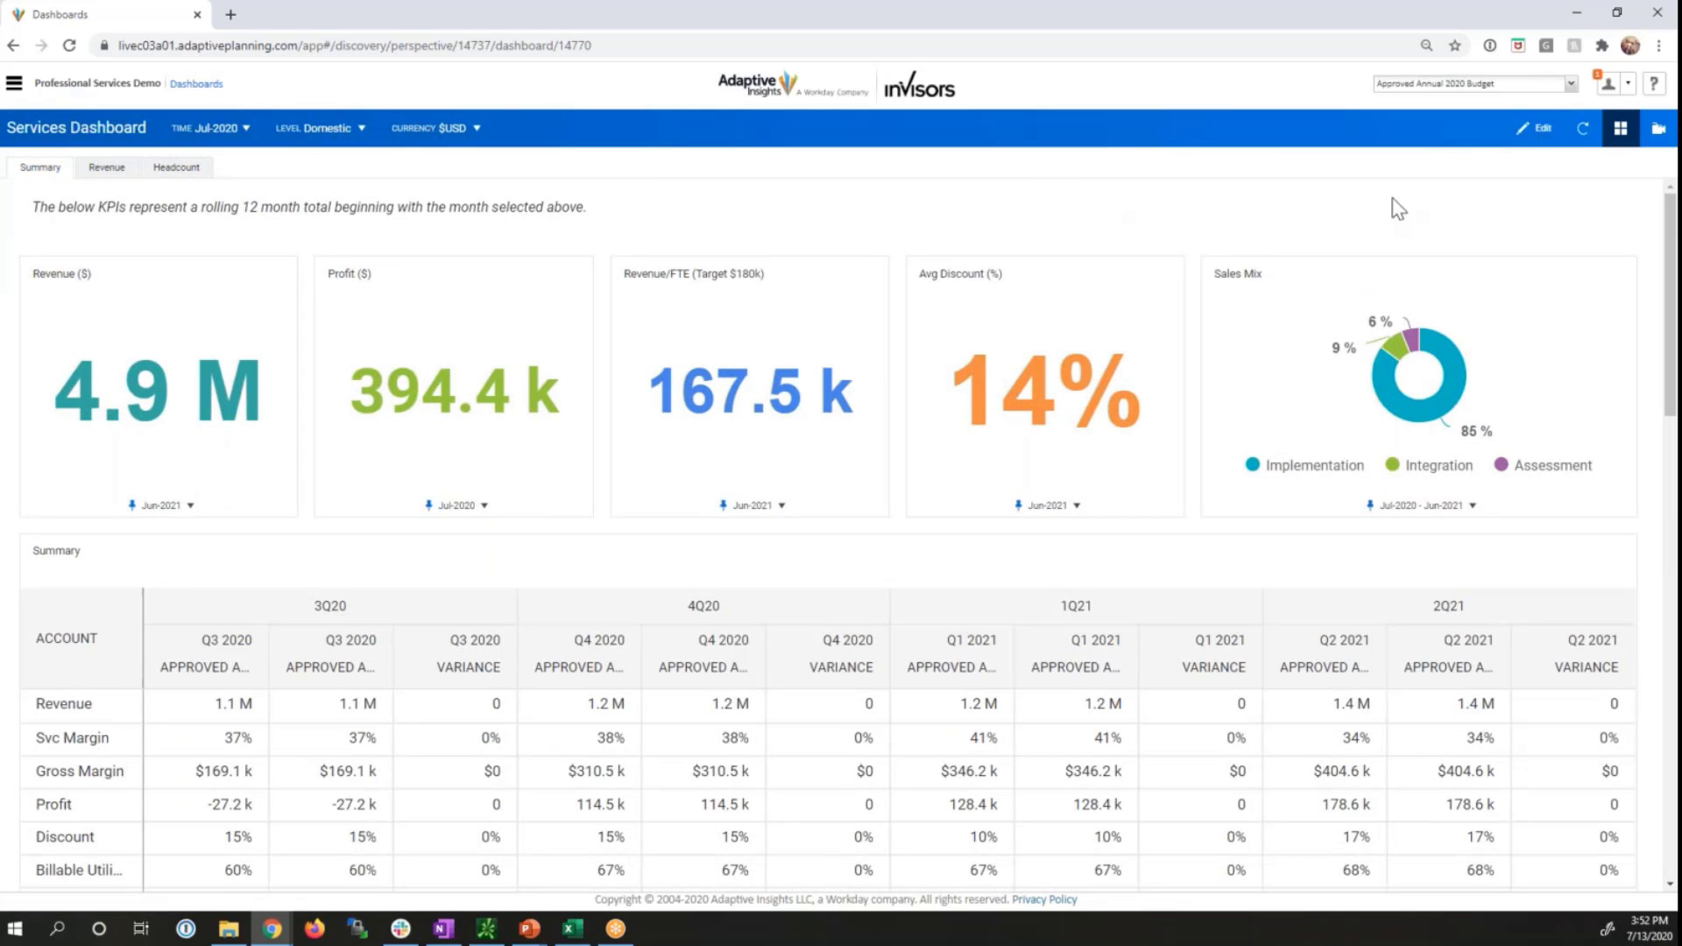
# Step: Switch the Services Dashboard to the Q2'20 Forecast version and examine its profit and Revenue/FTE KPIs
pyautogui.click(1573, 84)
pyautogui.click(1411, 267)
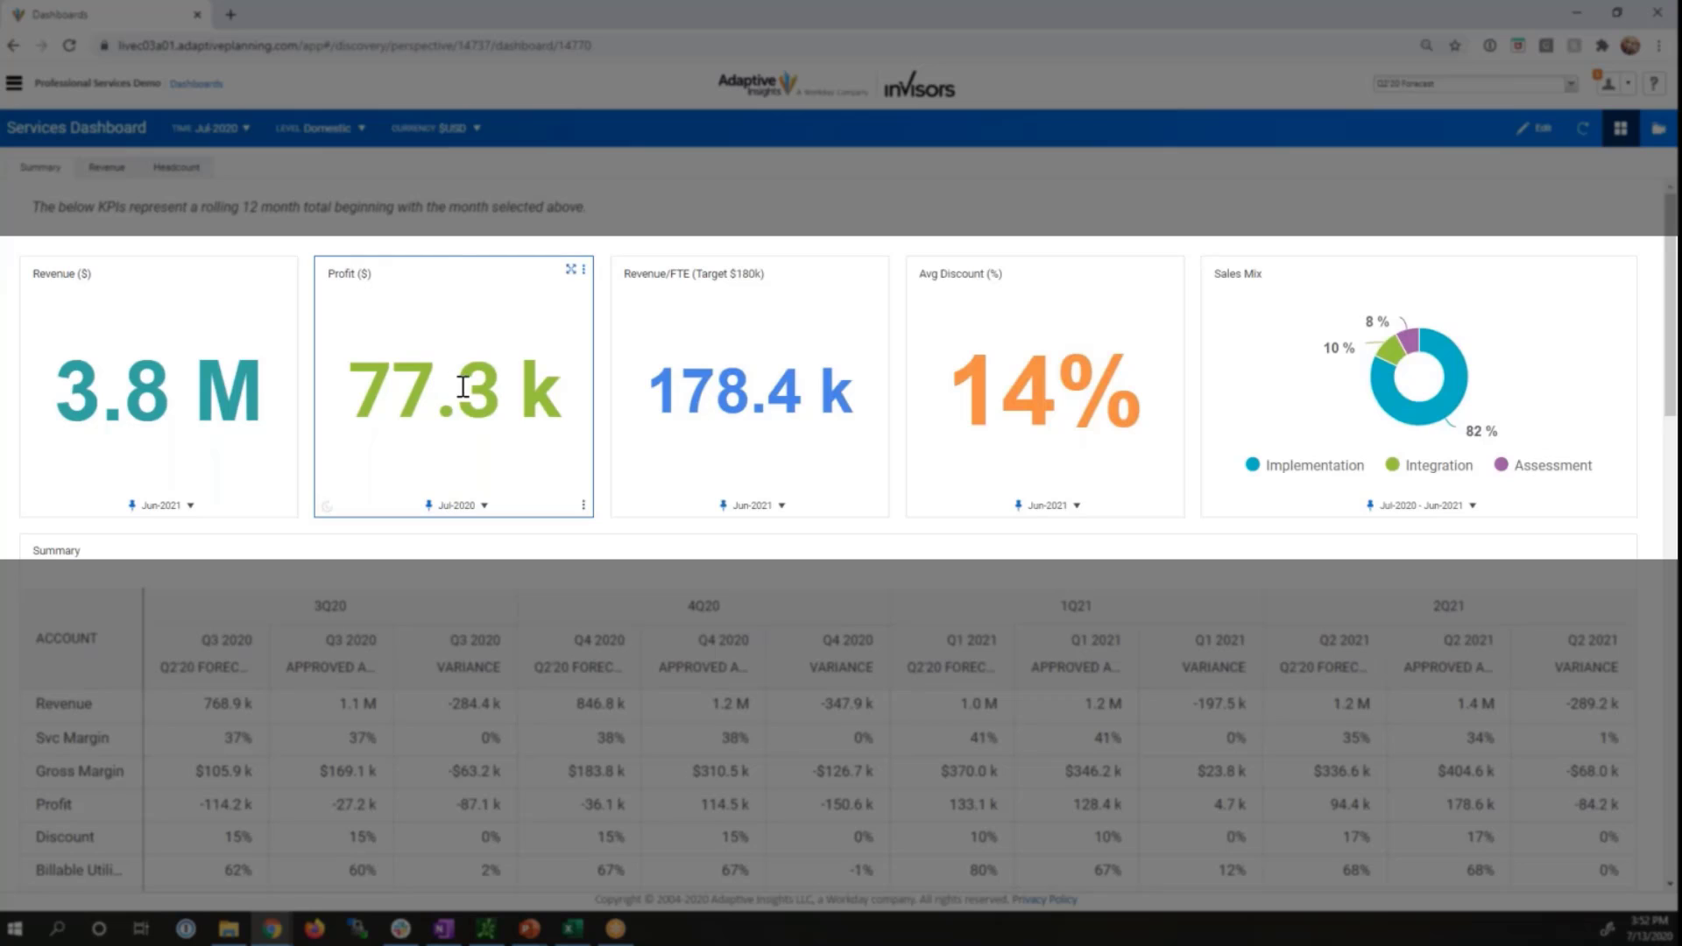
pyautogui.moveTo(463, 387)
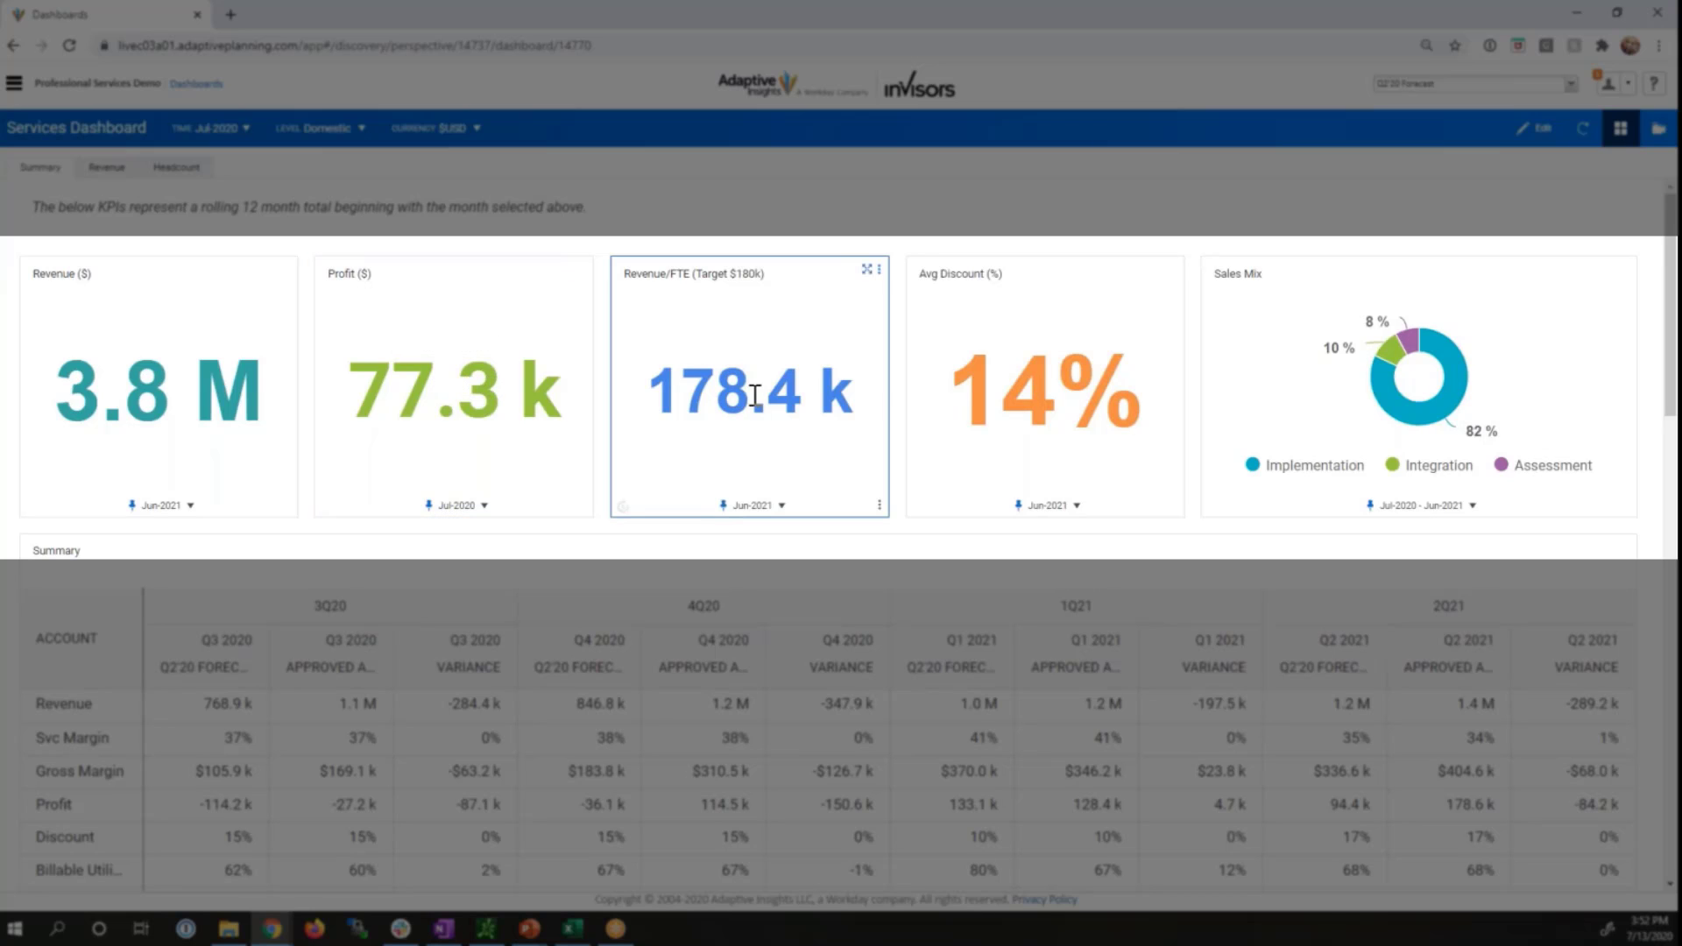
pyautogui.moveTo(759, 394)
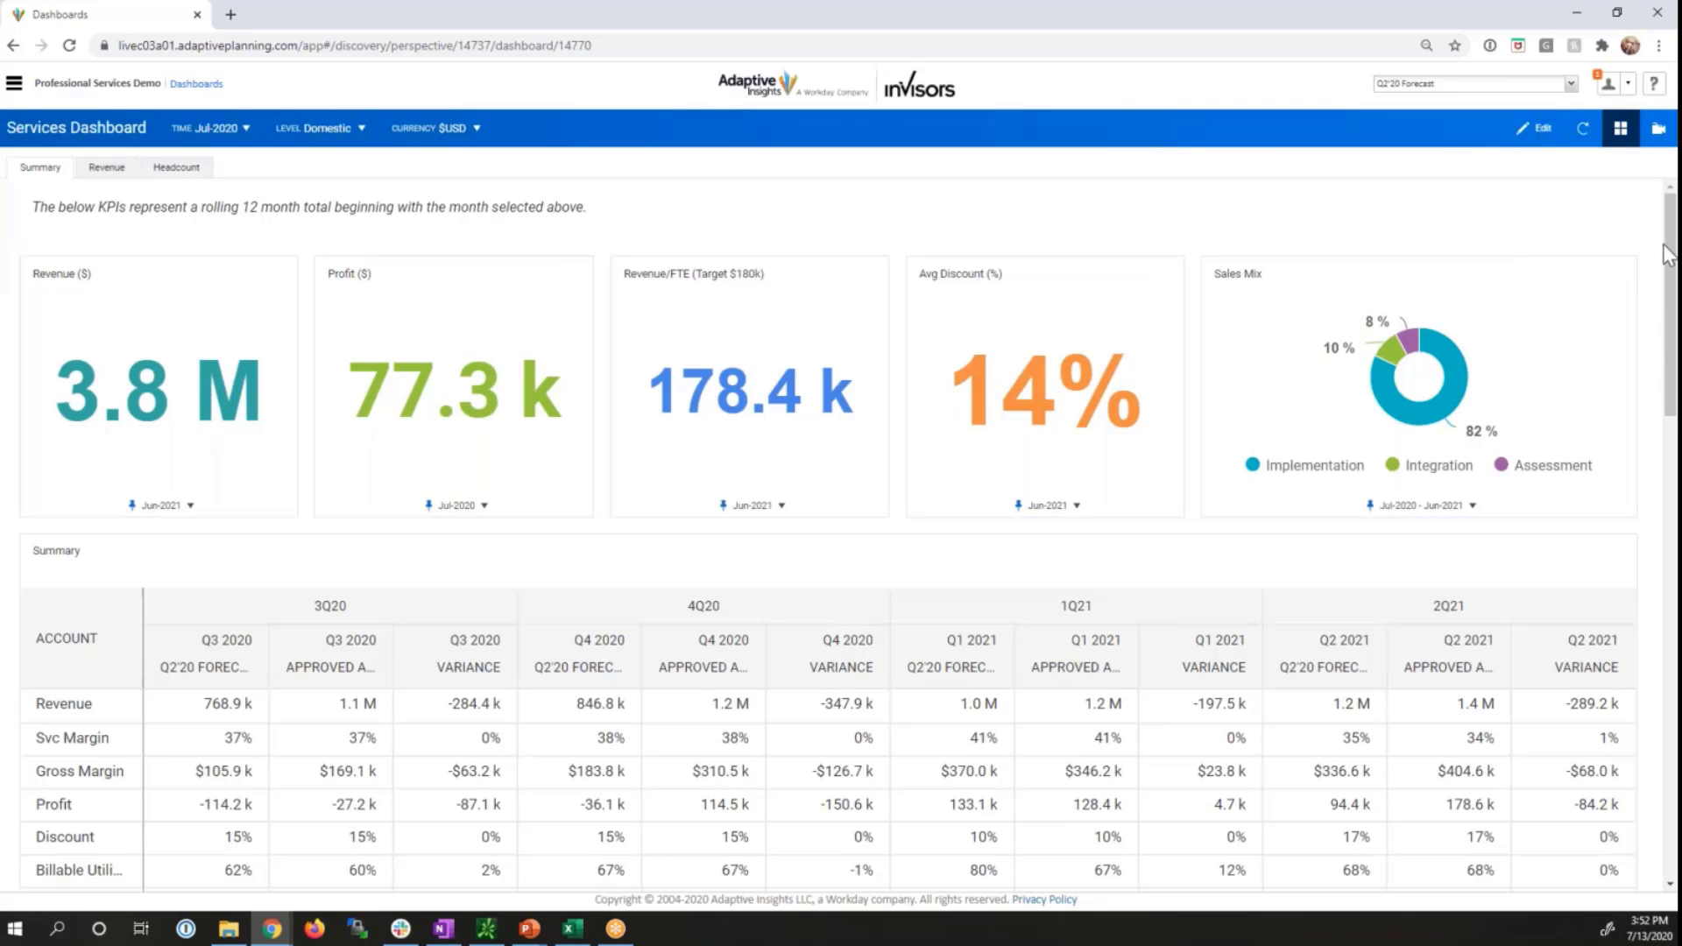
pyautogui.moveTo(1668, 254); pyautogui.dragTo(1651, 207)
# Step: Create and save a new plan version named Working Budget - Q3'20, set as default and copied from Q2'20 Forecast
pyautogui.click(14, 87)
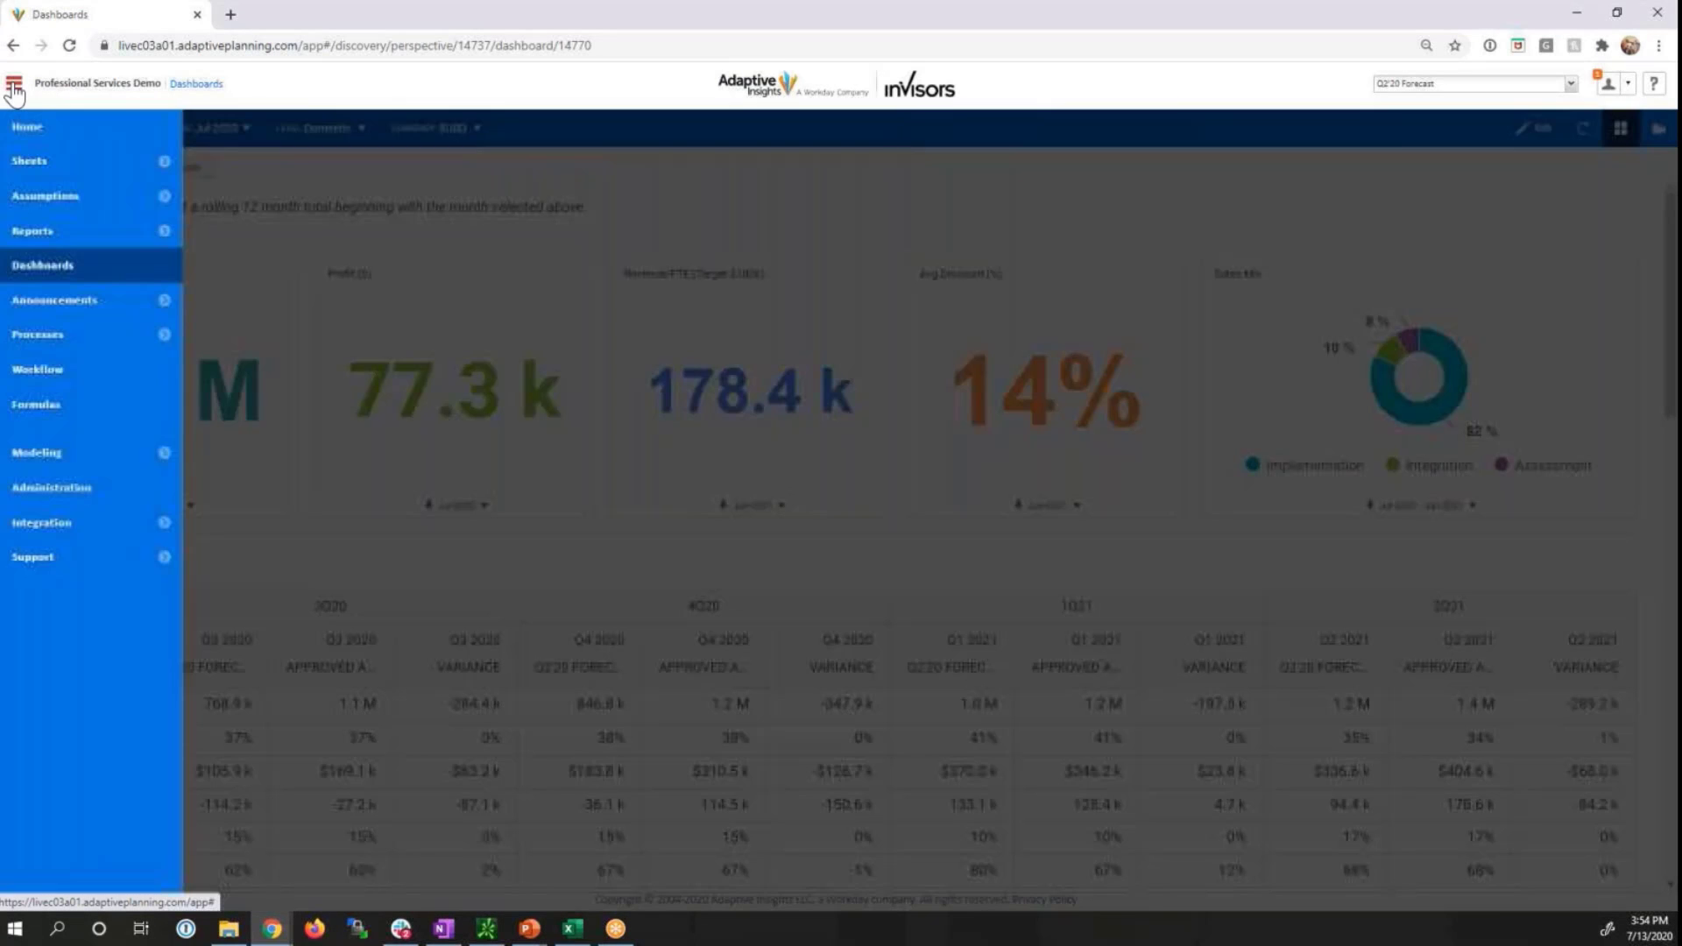
pyautogui.click(94, 463)
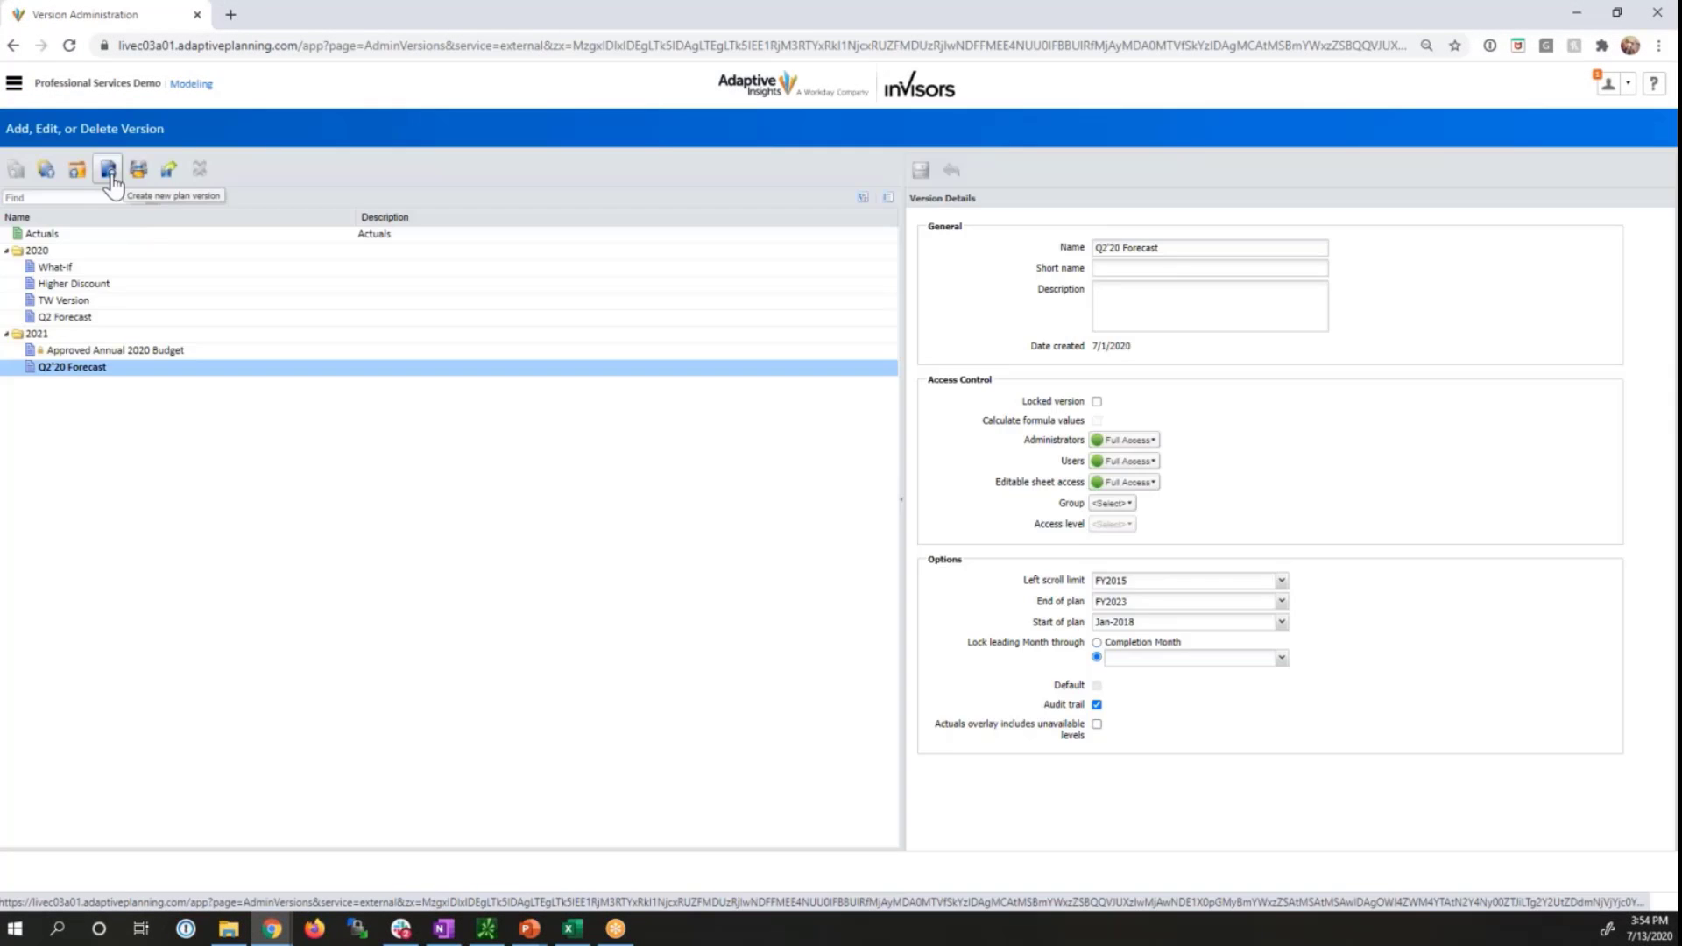
pyautogui.click(108, 171)
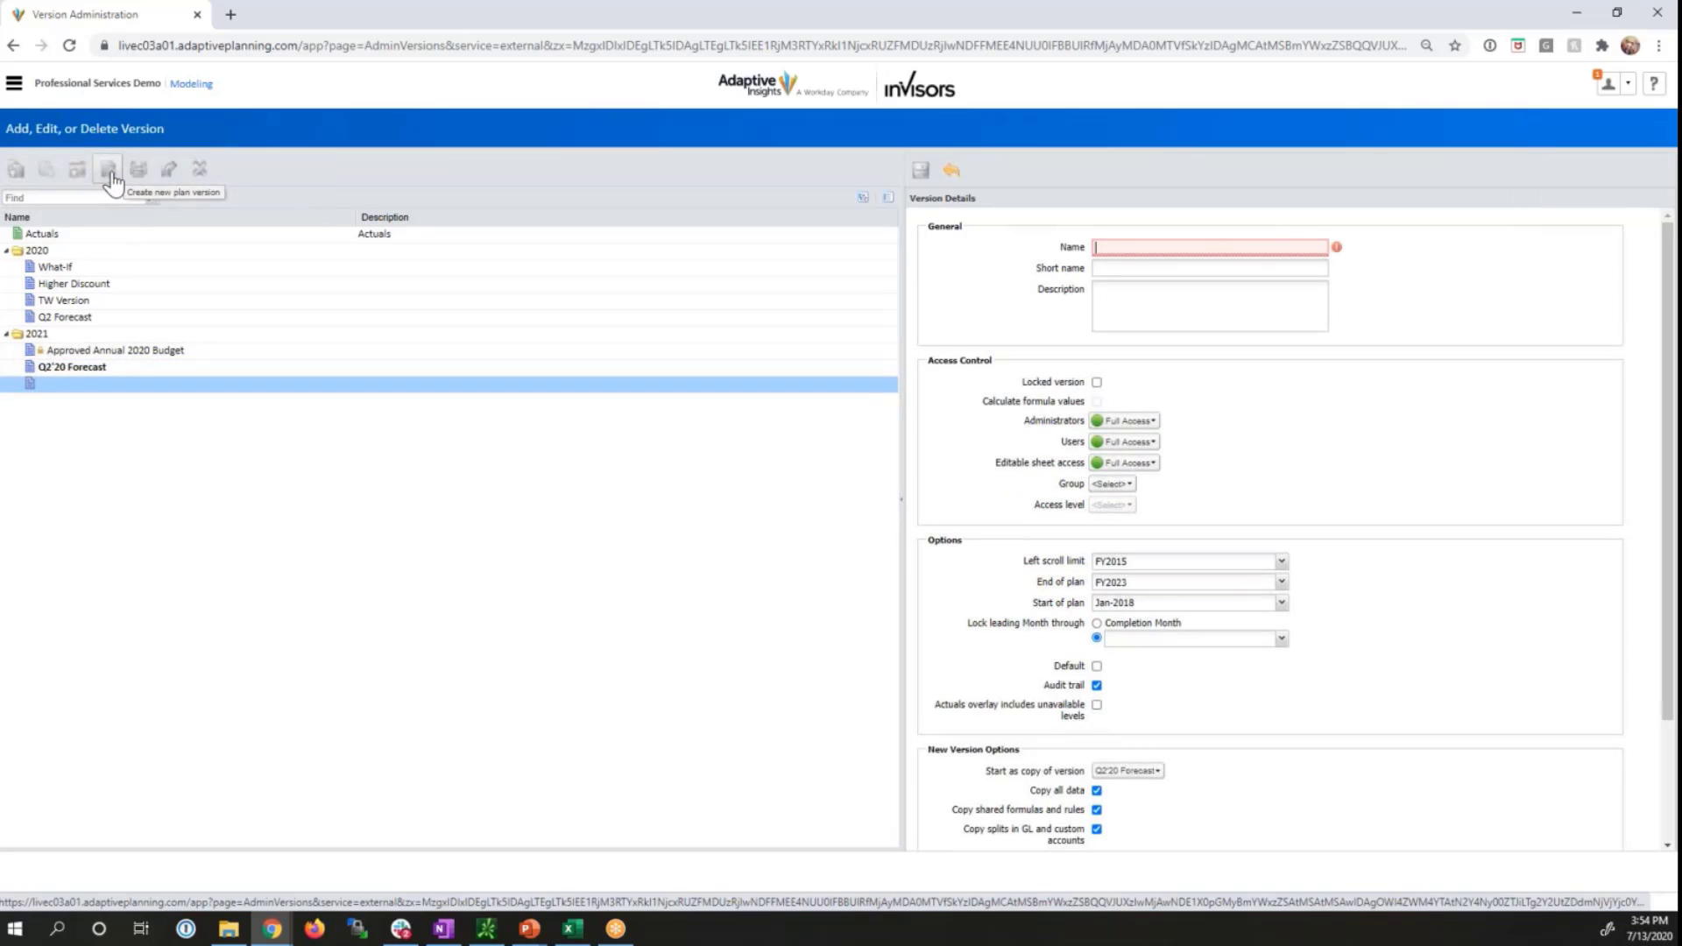
pyautogui.write('Working Budget -')
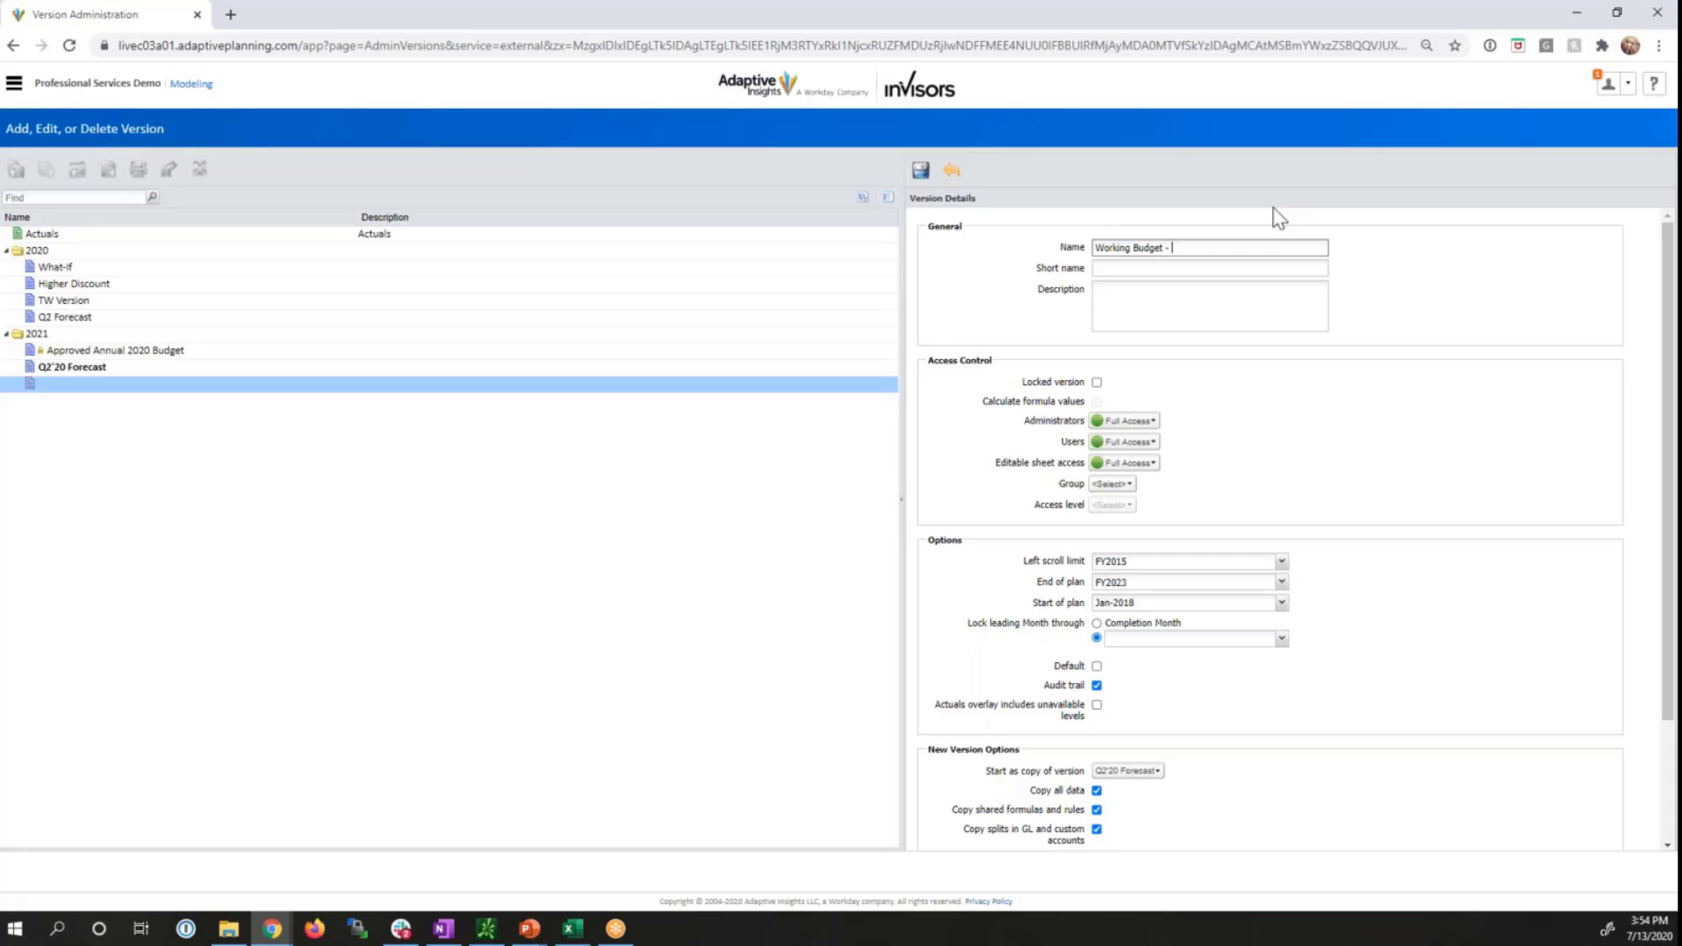
pyautogui.write("Q3'20")
pyautogui.click(1096, 667)
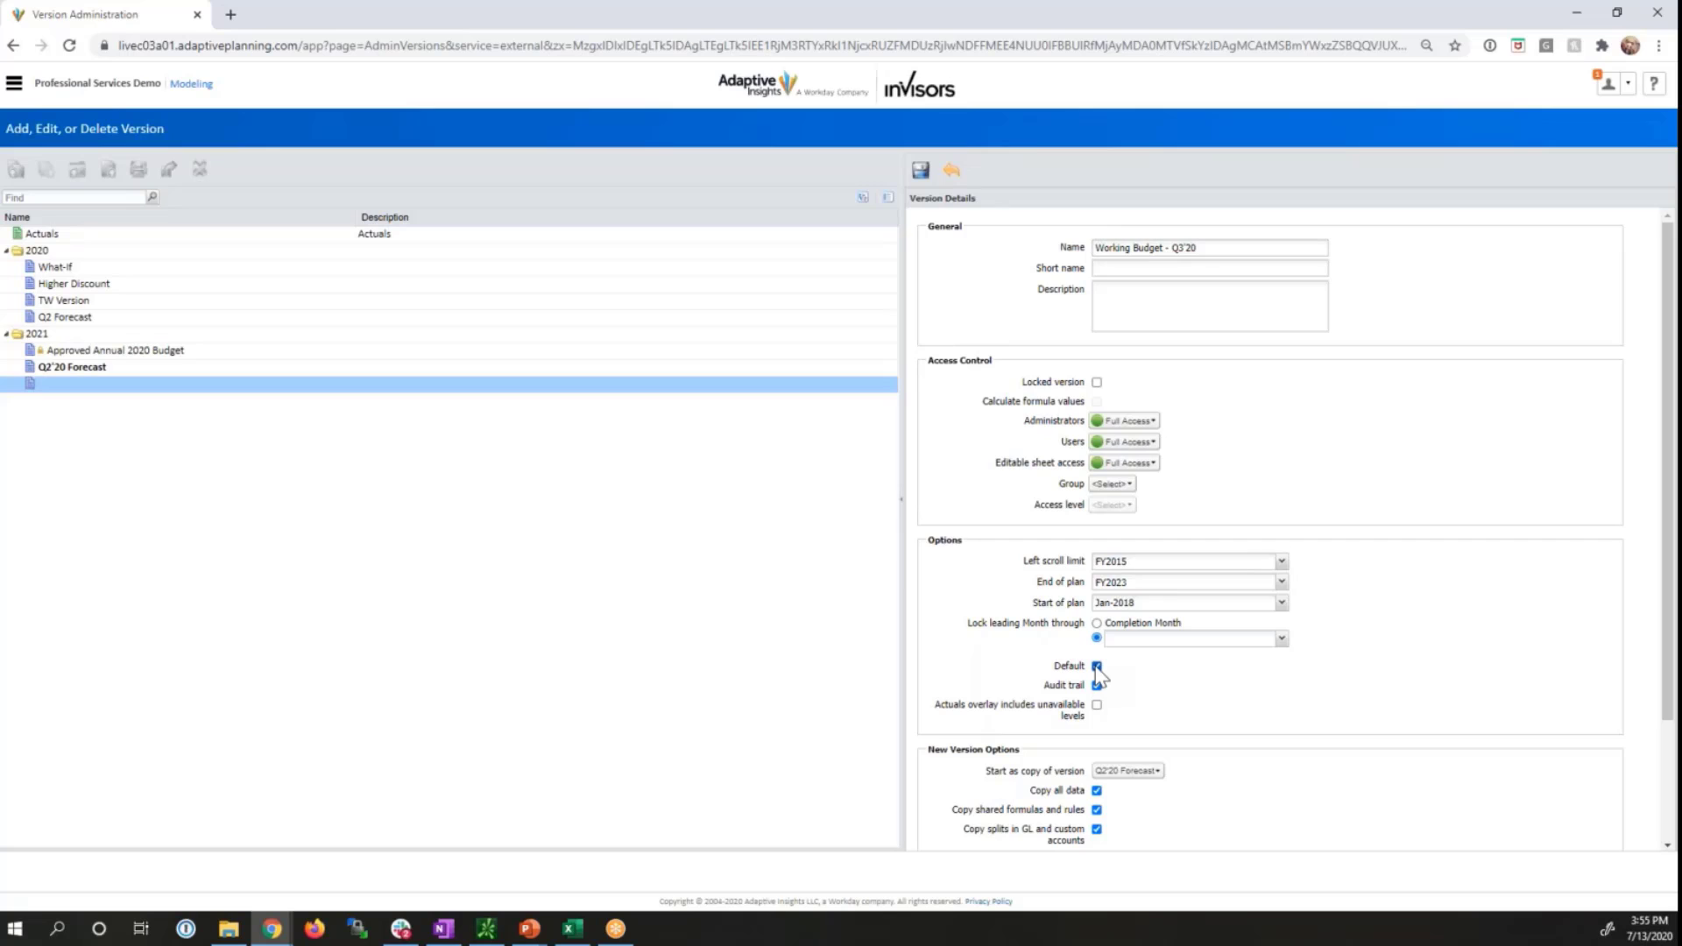
pyautogui.click(922, 171)
# Step: In the Revenue Ramp Assumption sheet, set Ramp to 1% for Jul-2020, 1% for Aug-2020 and 2% for Sep-2020
pyautogui.click(13, 86)
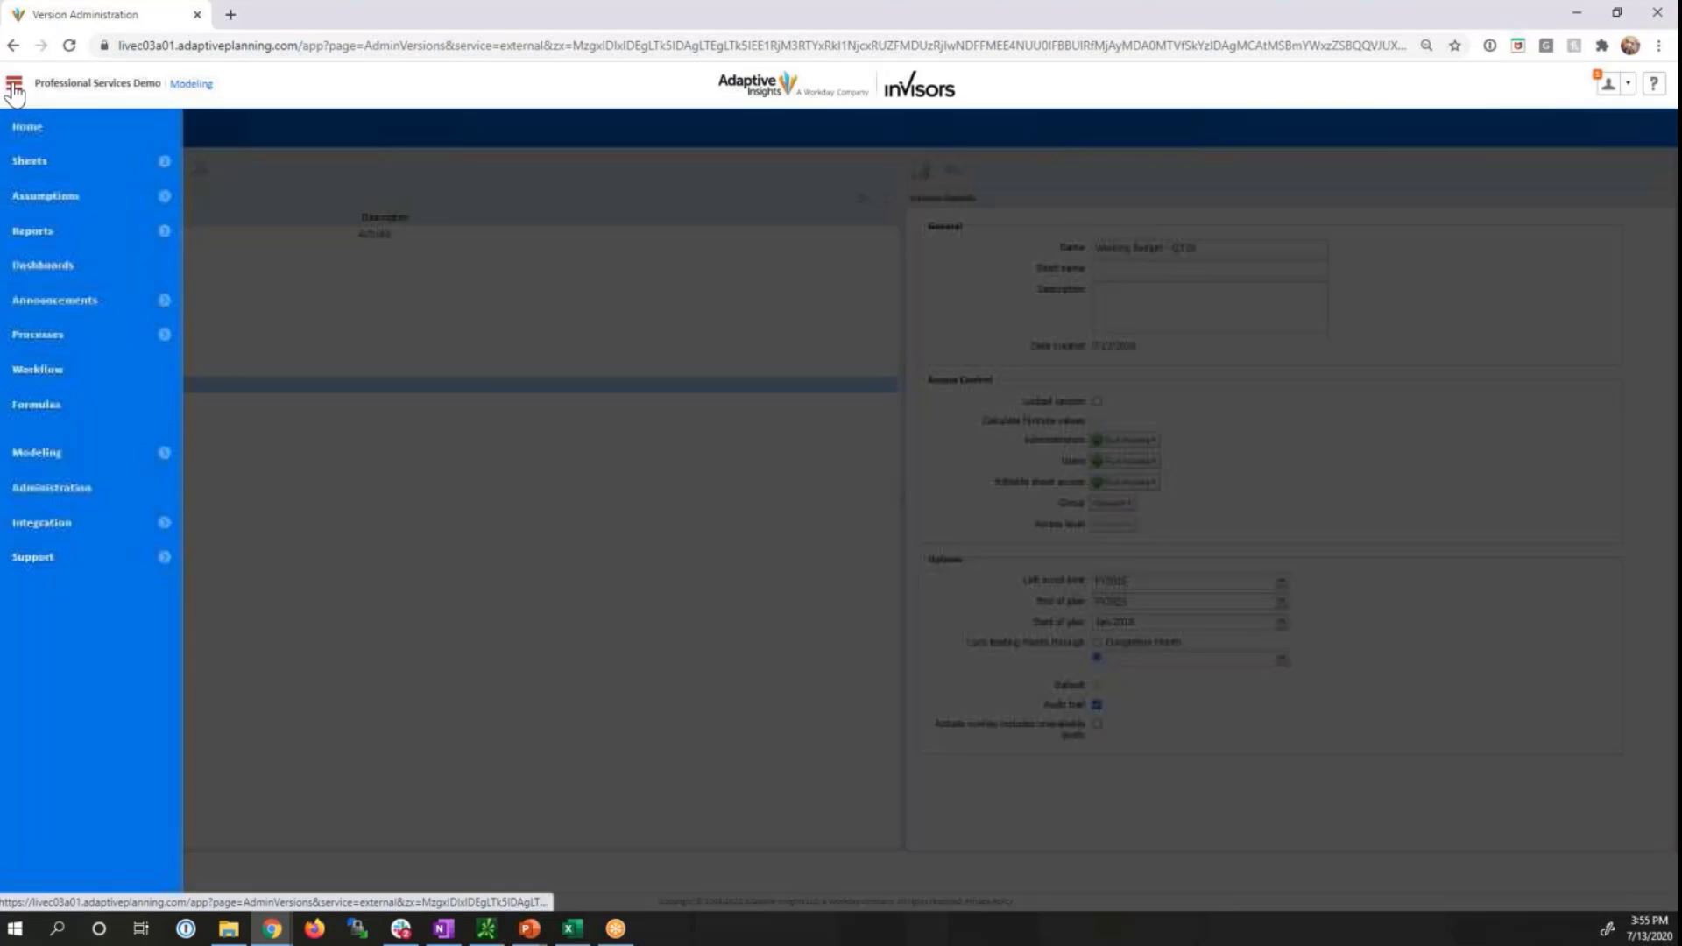
pyautogui.click(165, 200)
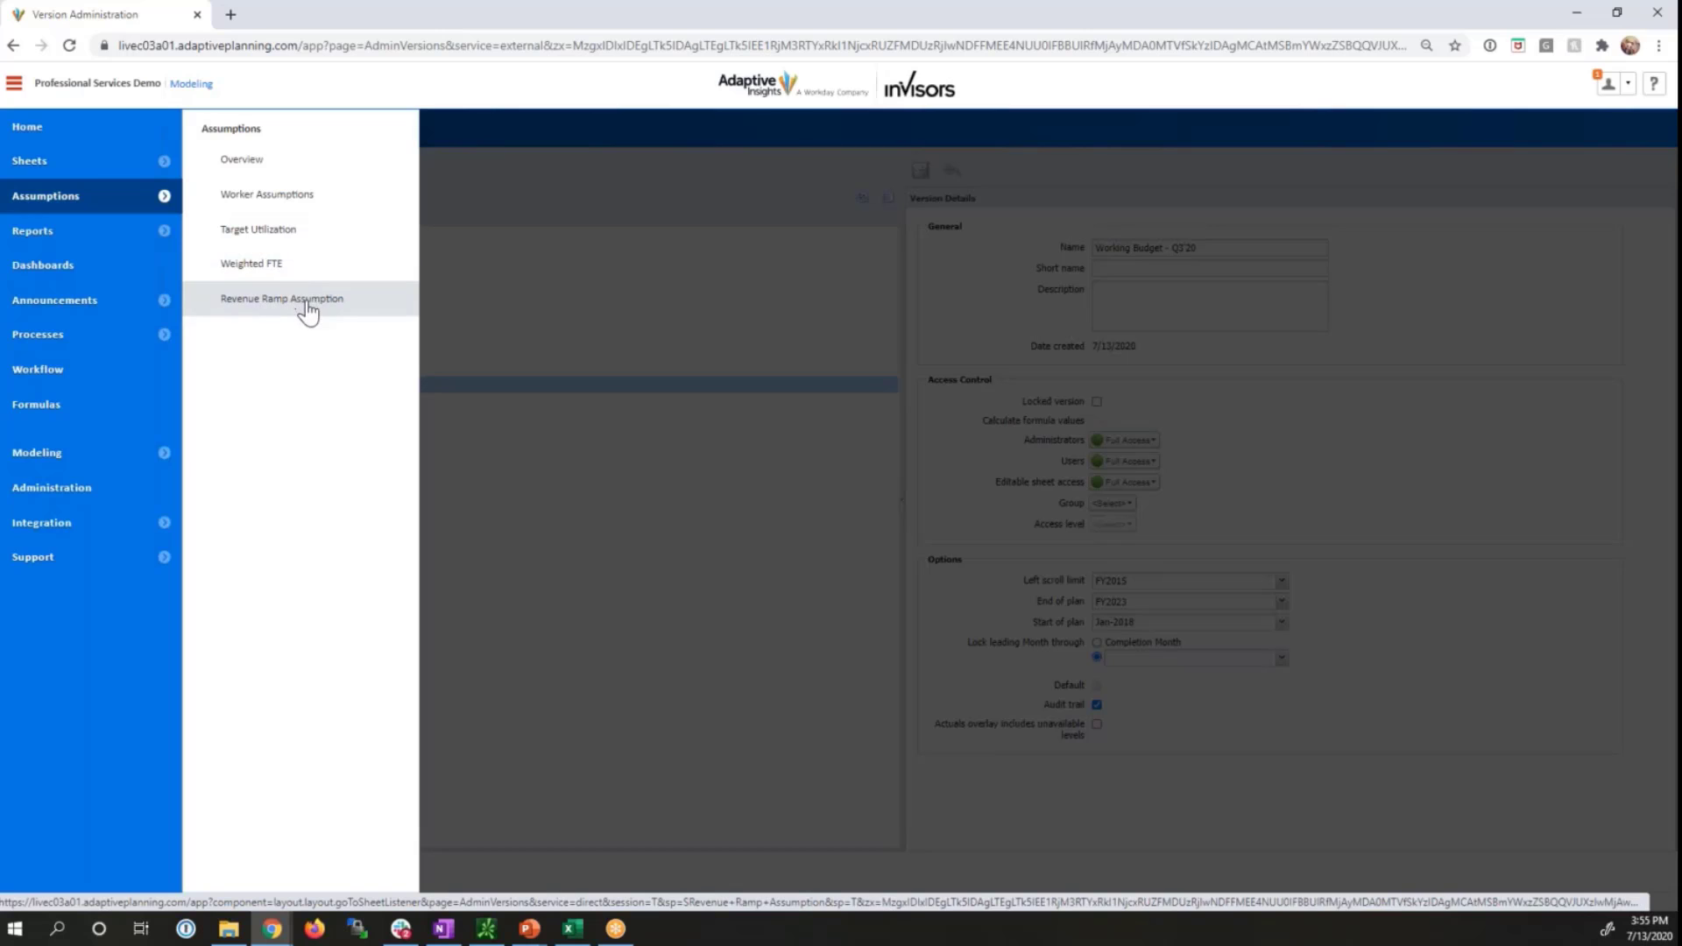
pyautogui.click(307, 302)
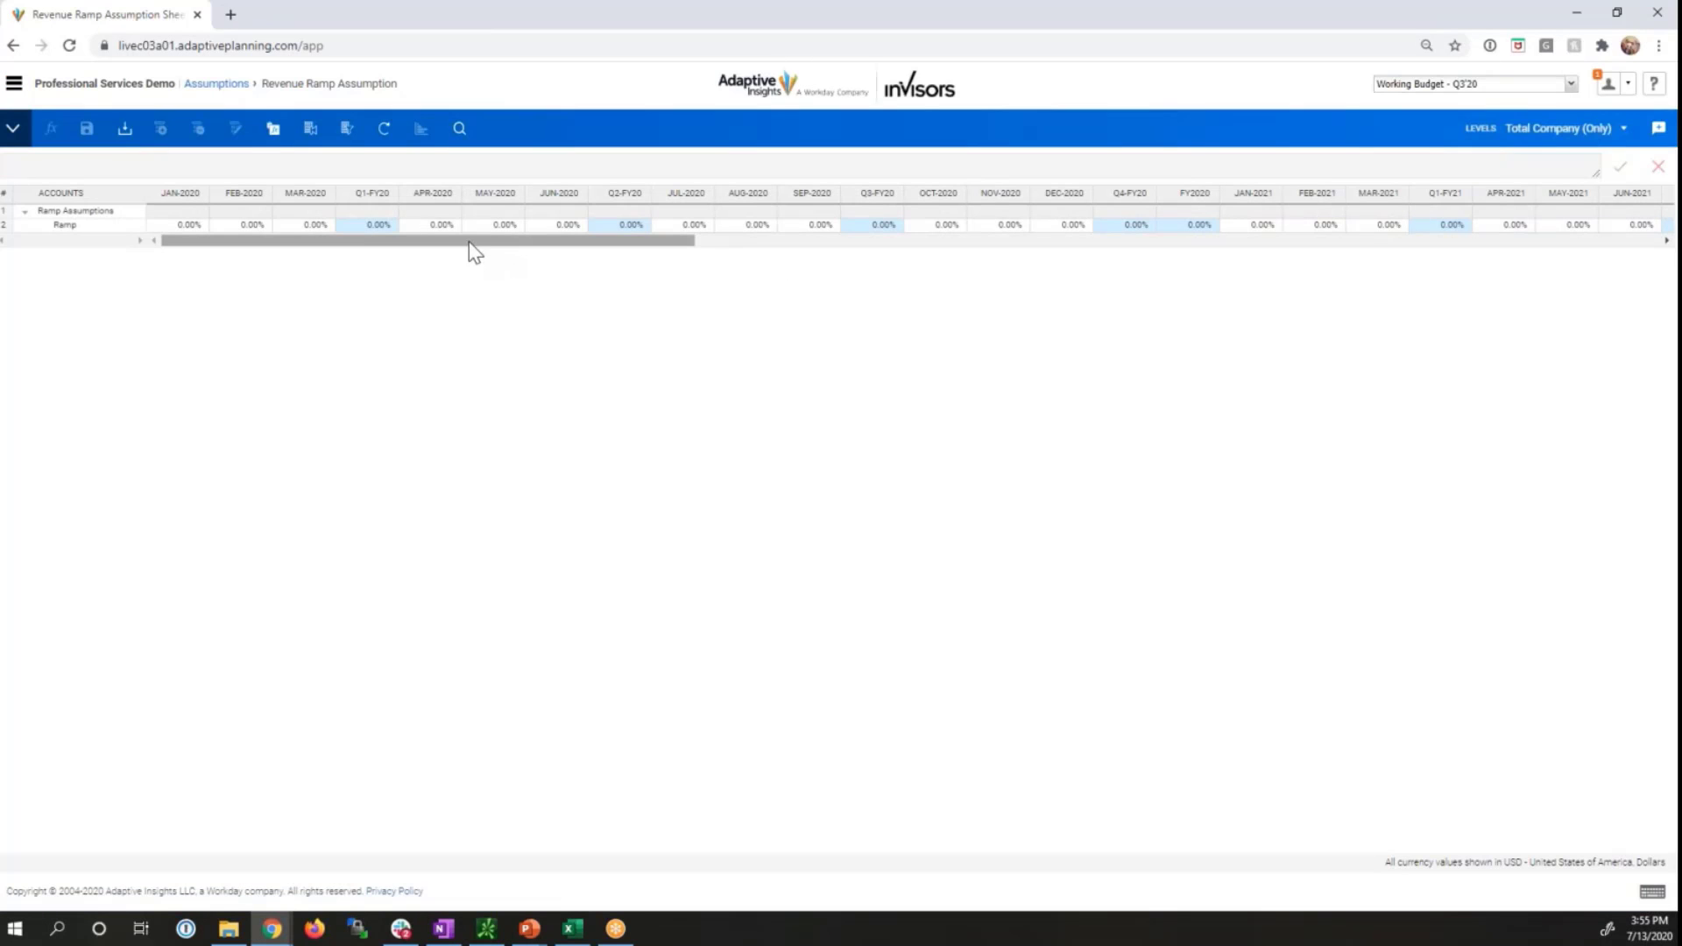
pyautogui.moveTo(470, 243); pyautogui.dragTo(646, 247)
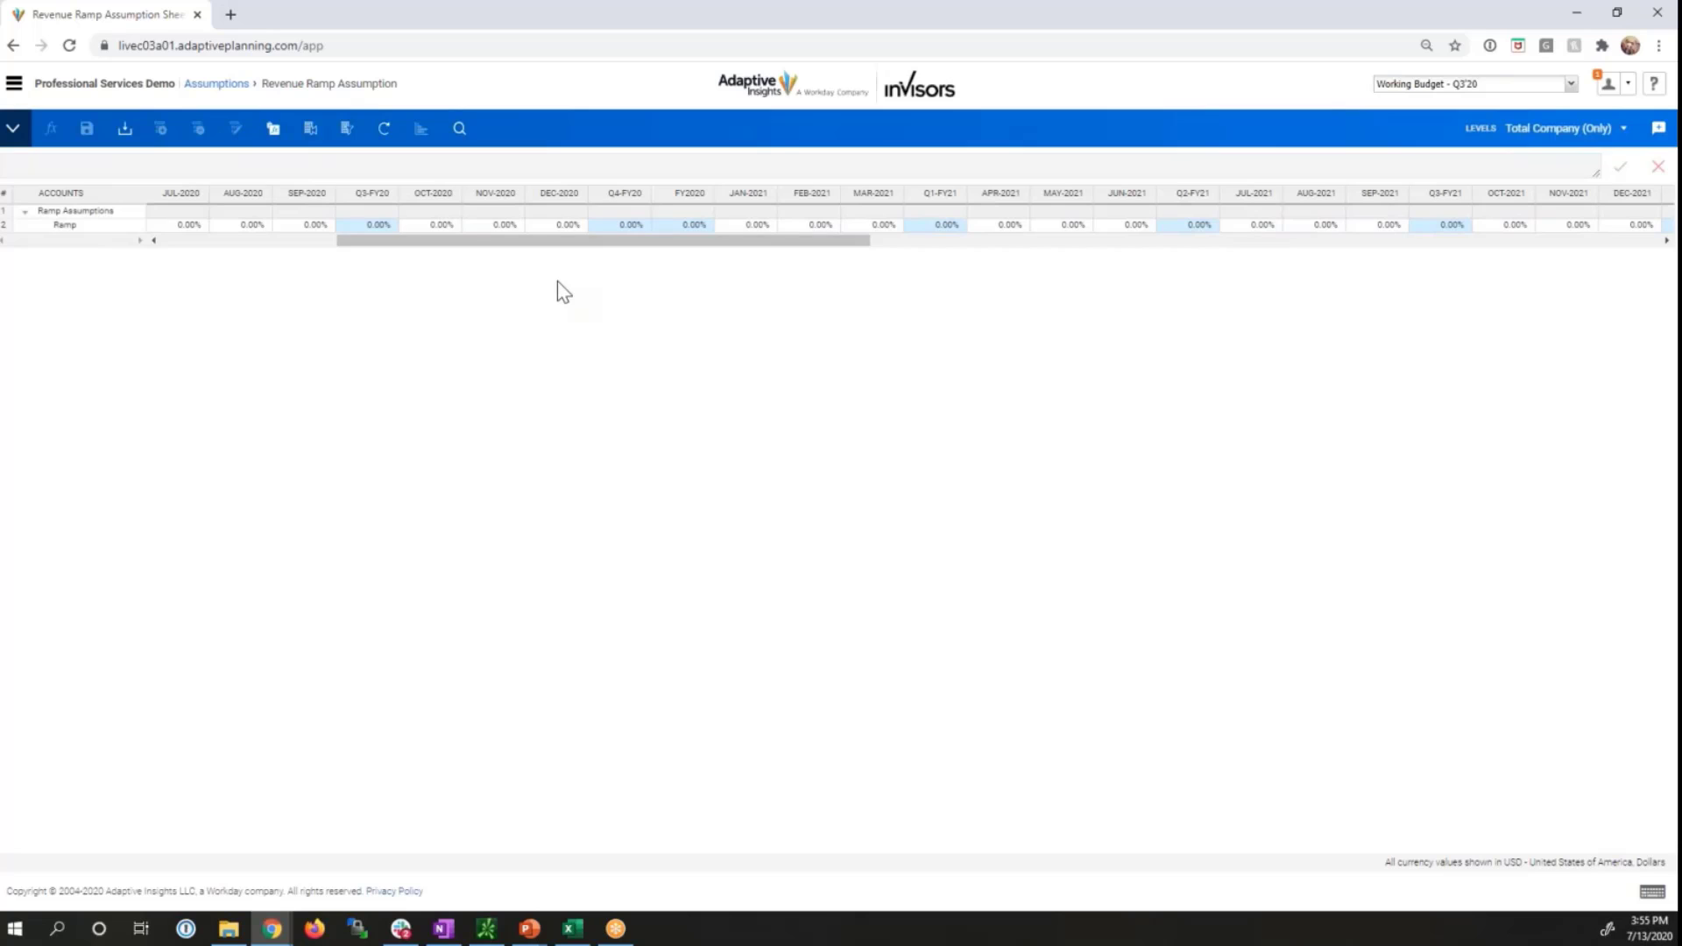
pyautogui.click(179, 227)
pyautogui.write('1')
pyautogui.press('Tab')
pyautogui.write('1')
pyautogui.press('Tab')
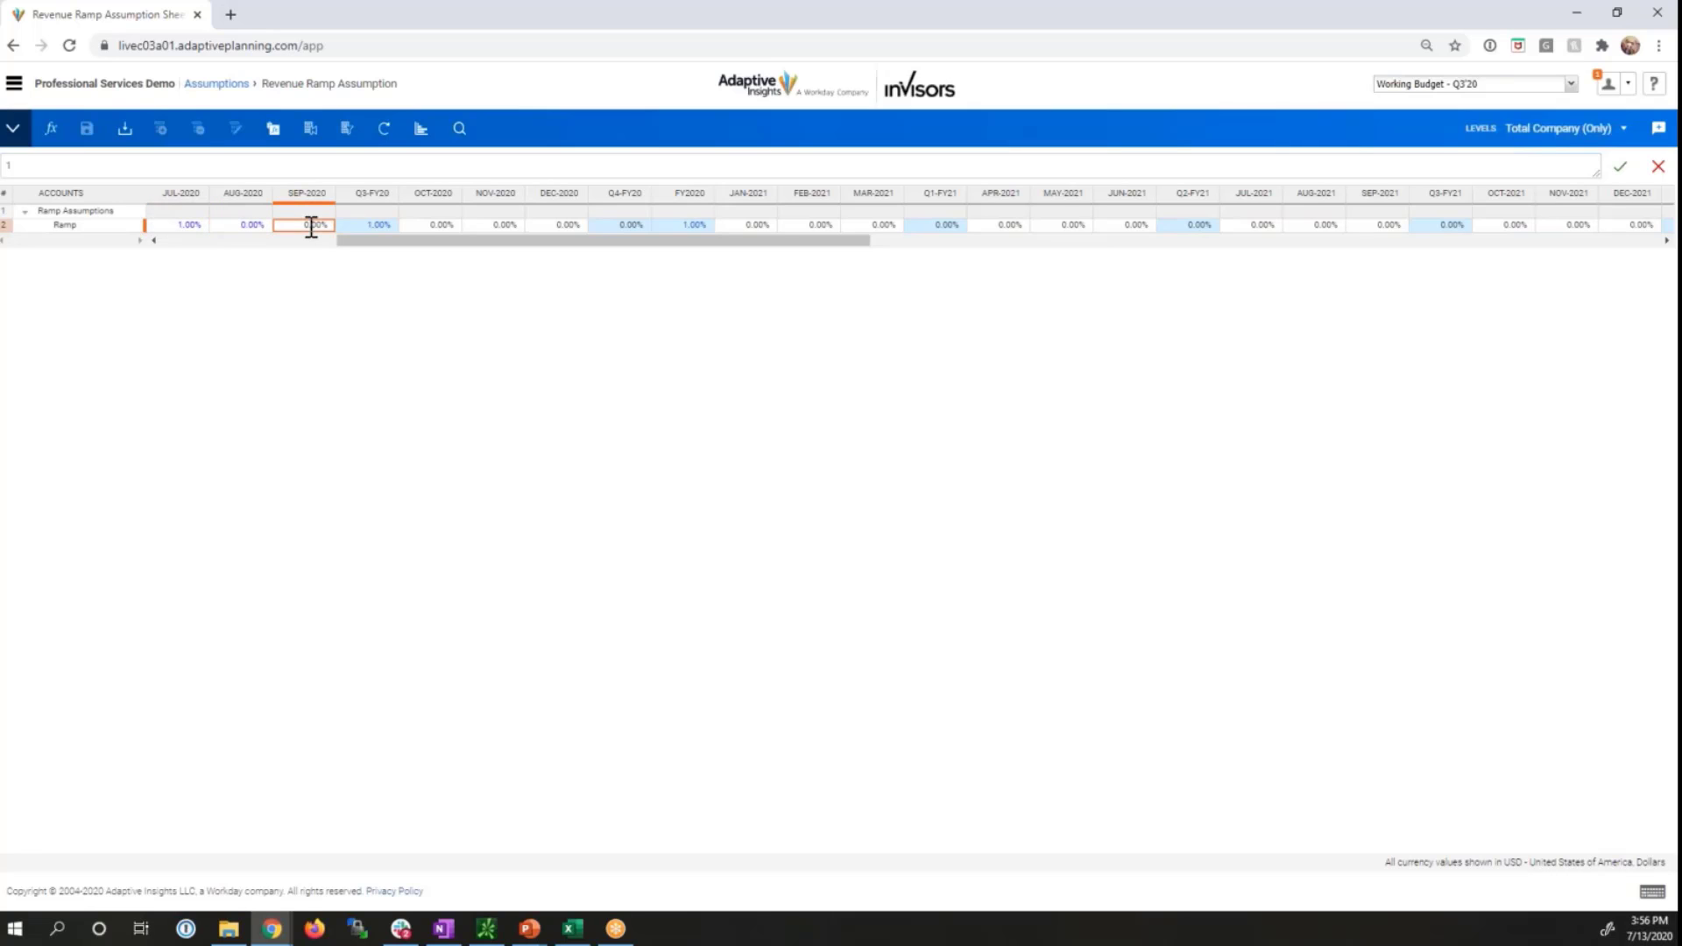
pyautogui.write('2')
pyautogui.press('Return')
# Step: Set the Q4-FY20 Ramp rollup to 6% and distribute it proportionally to the contributing months
pyautogui.click(617, 225)
pyautogui.write('6')
pyautogui.press('Return')
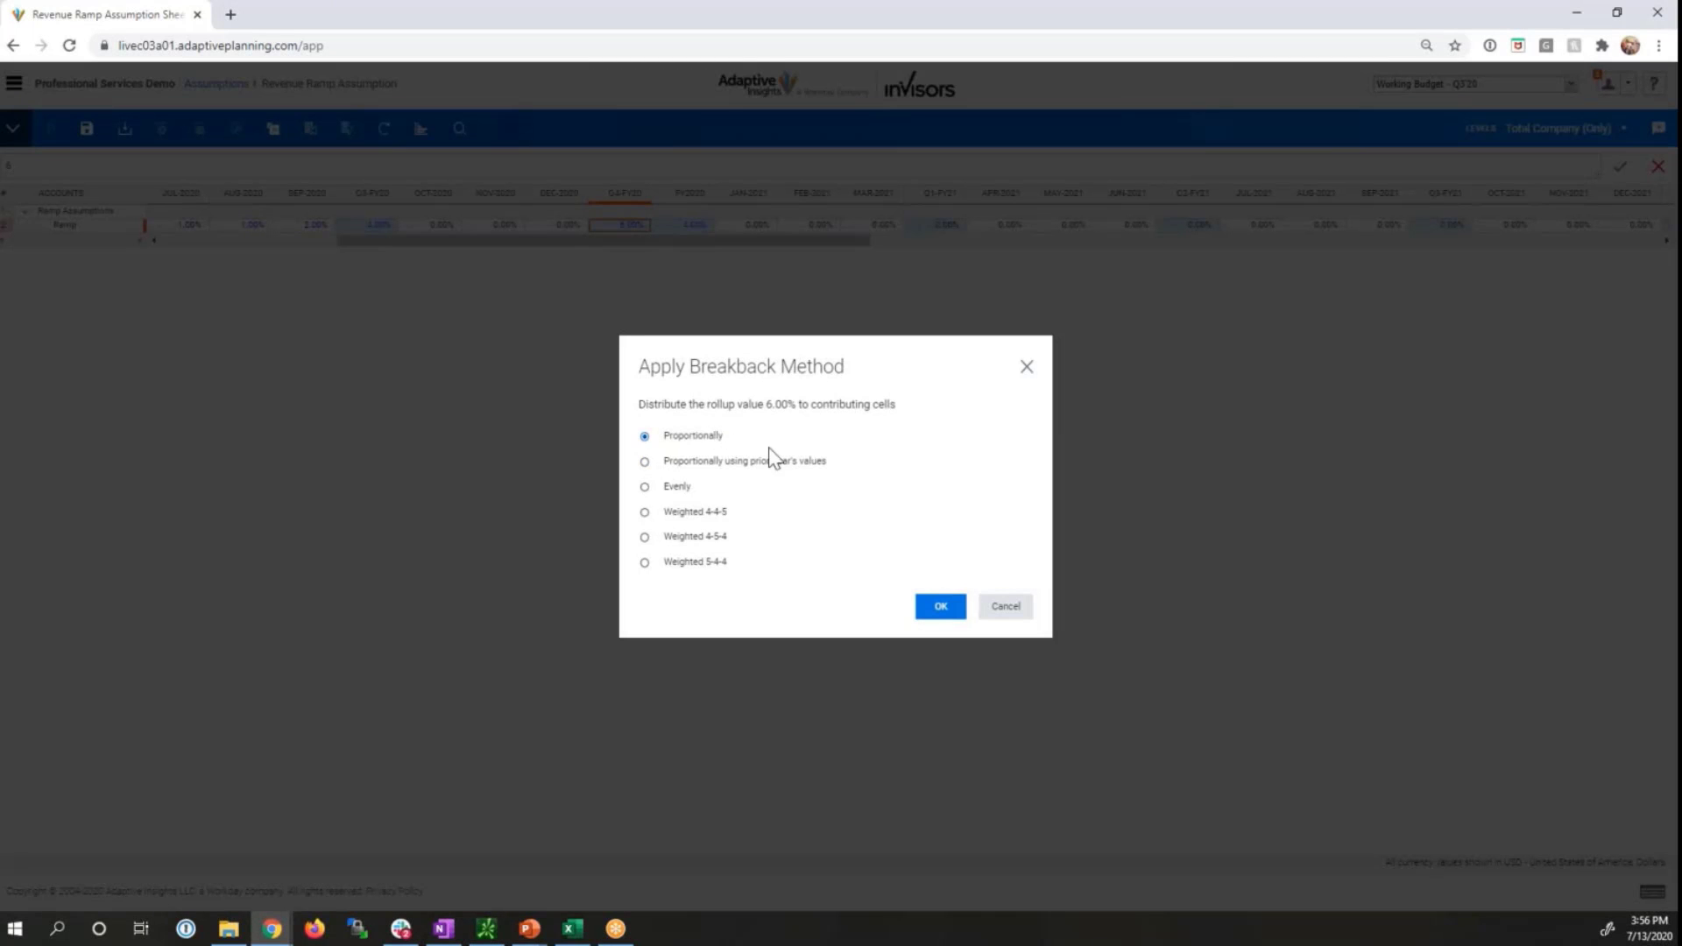
pyautogui.click(934, 612)
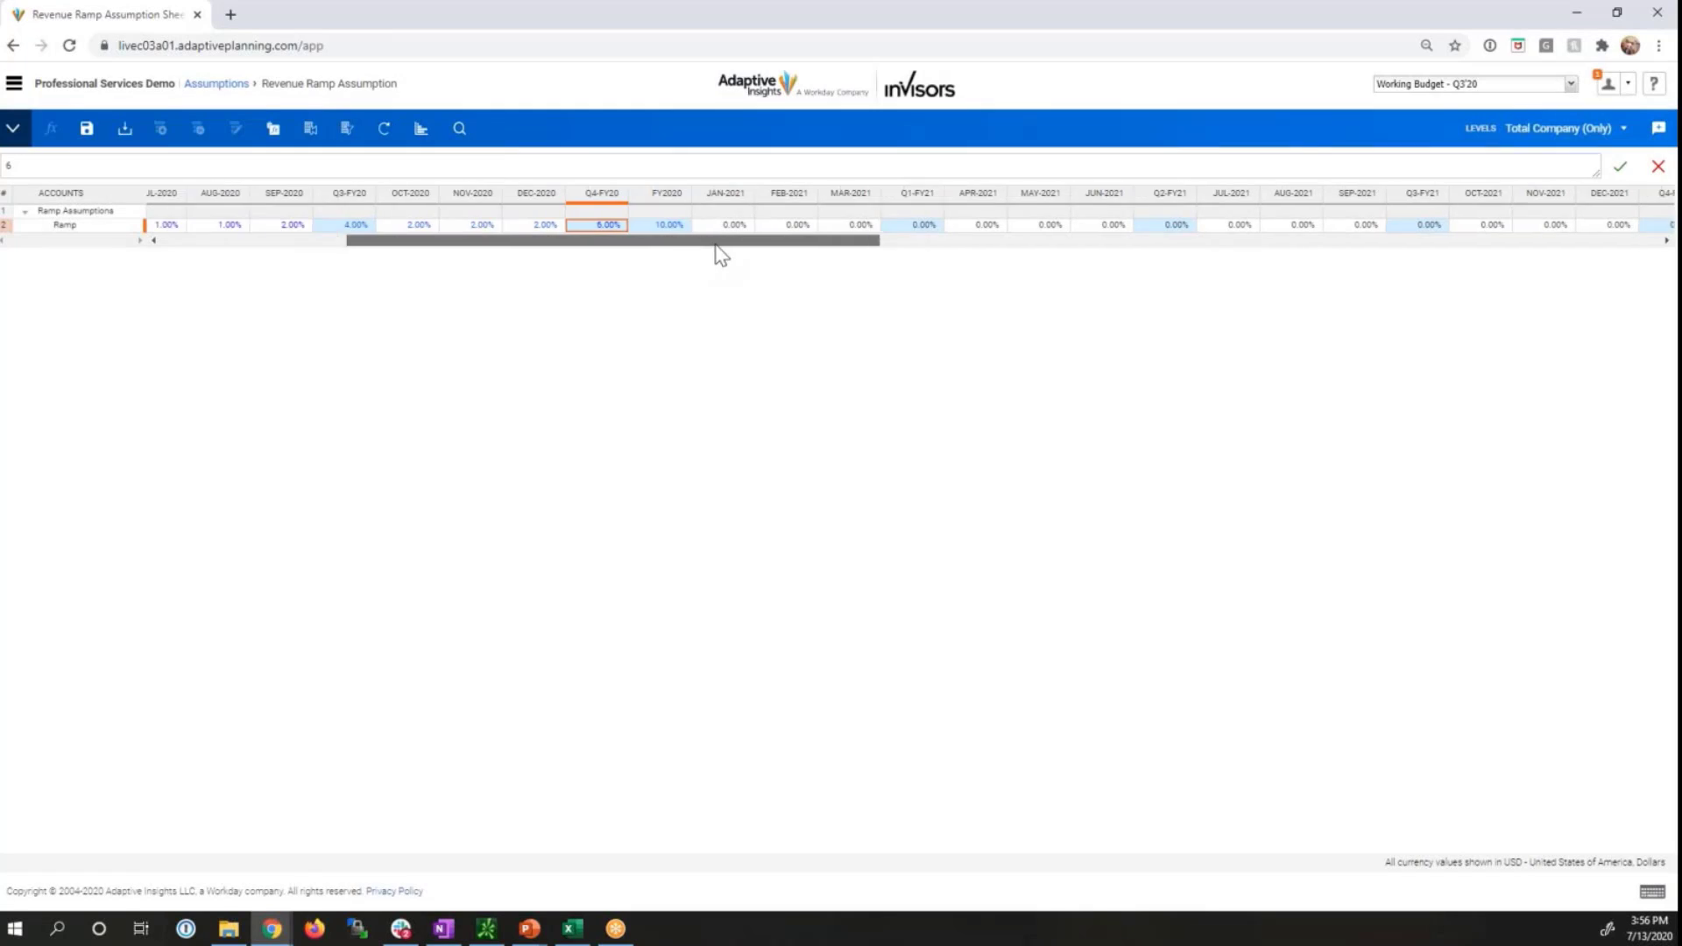
# Step: Set the FY2021 Ramp rollup to 15% and distribute it proportionally to the contributing cells
pyautogui.moveTo(719, 254); pyautogui.dragTo(803, 255)
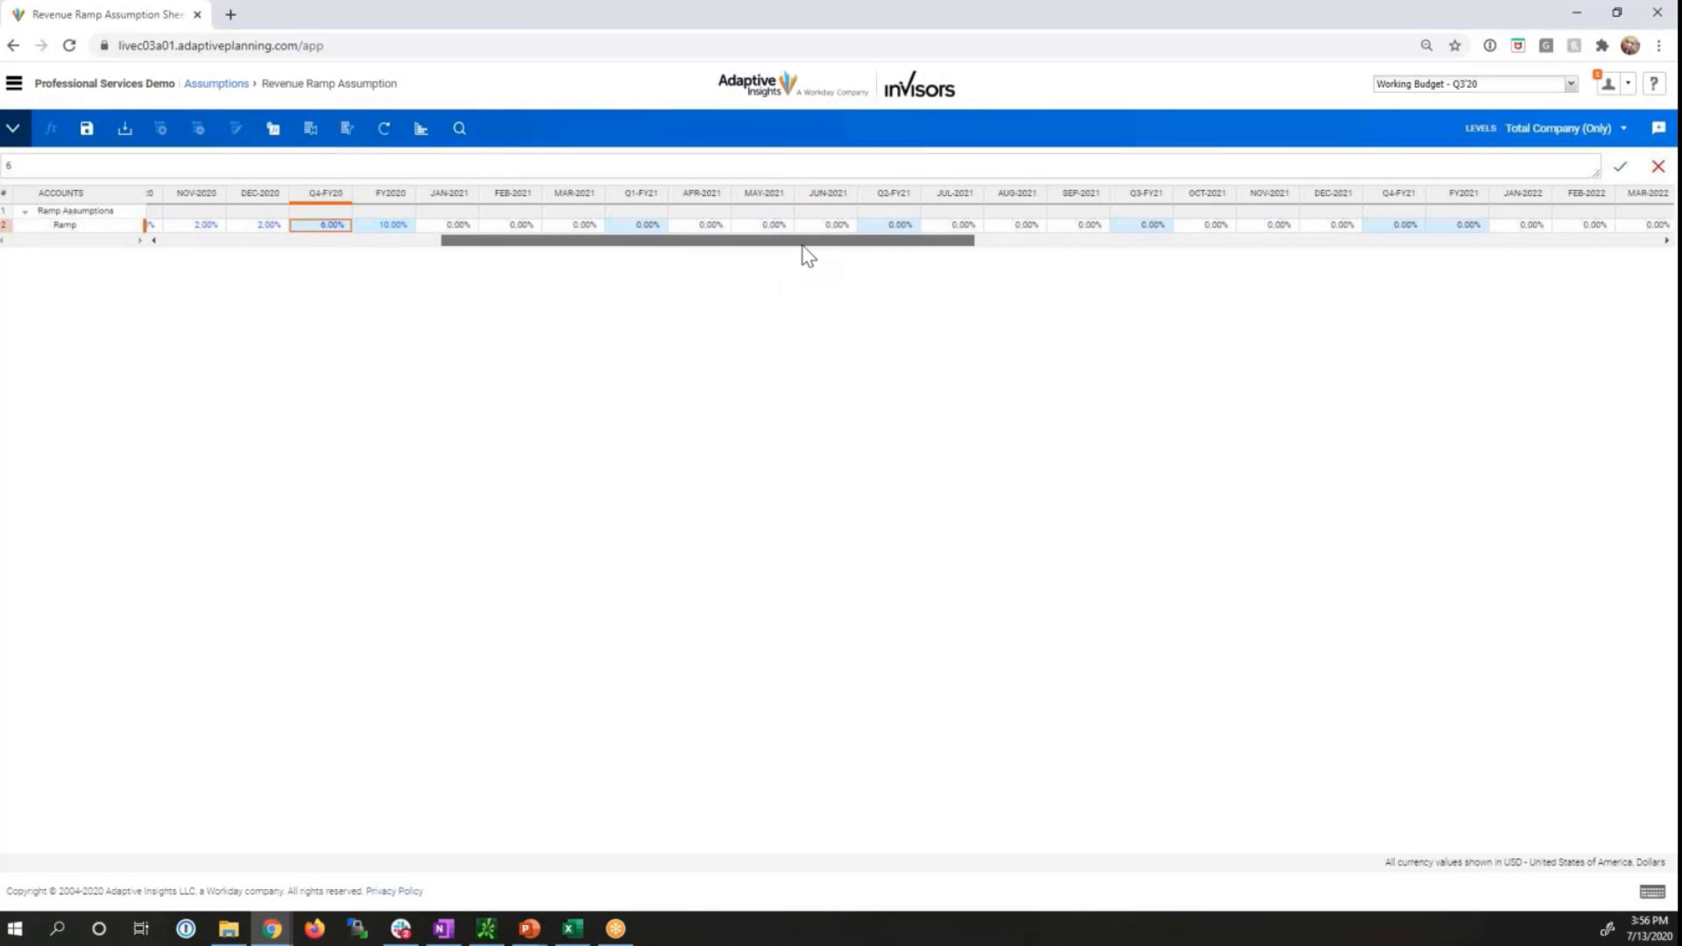
pyautogui.click(1449, 225)
pyautogui.write('1')
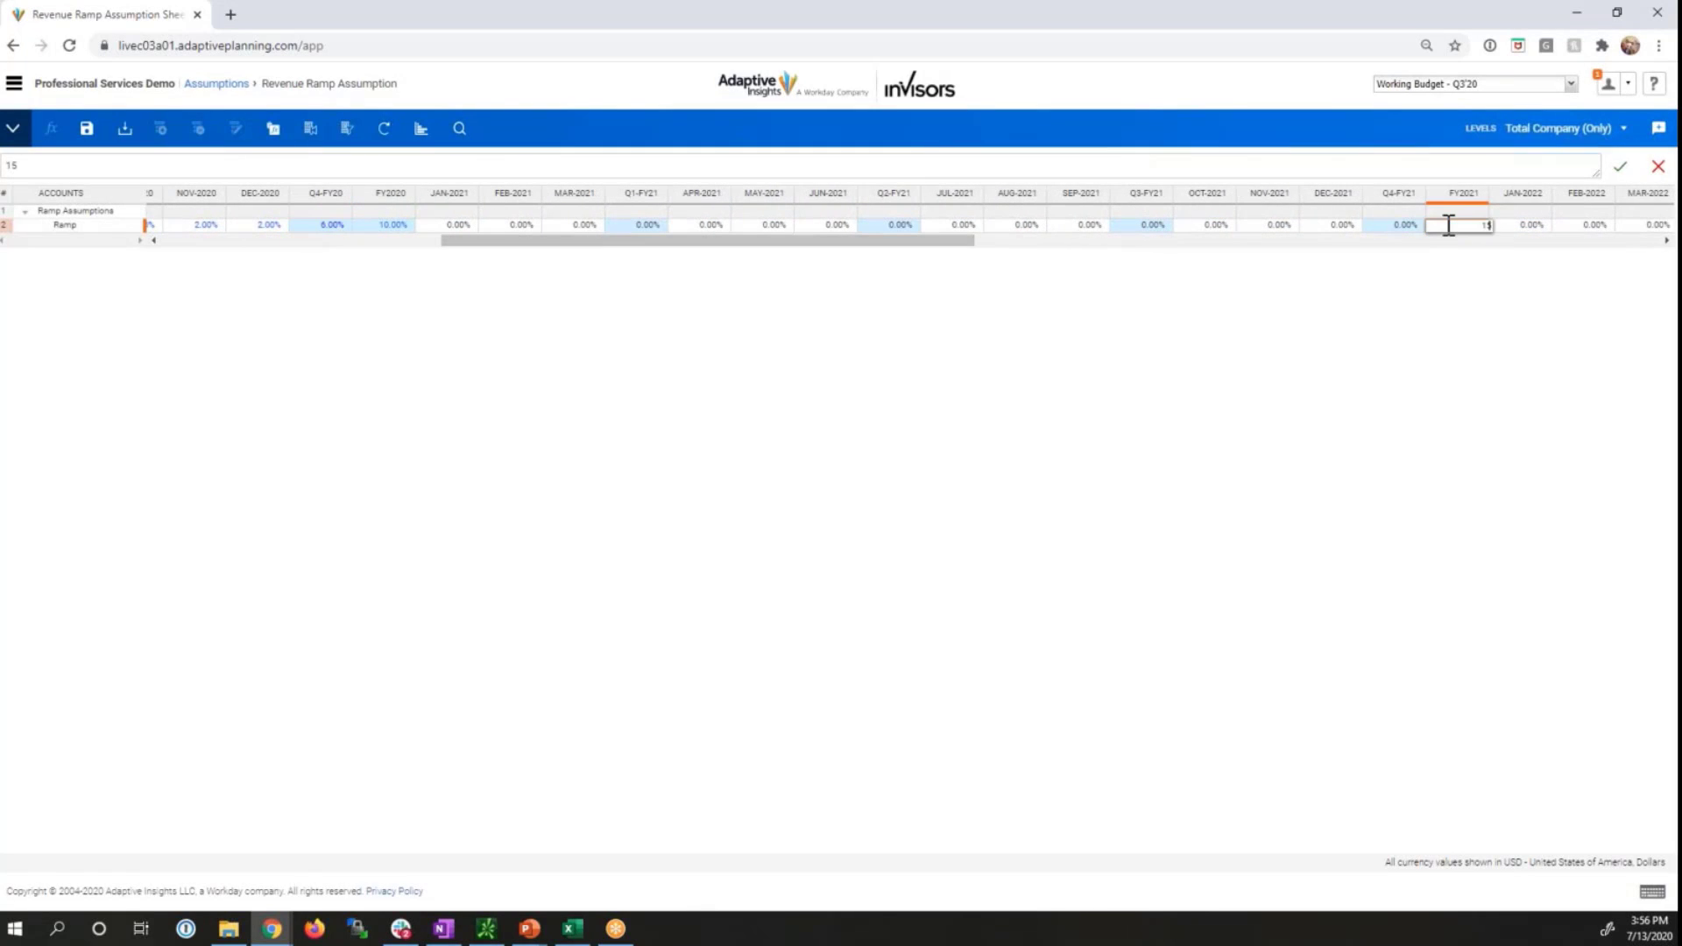
pyautogui.write('5')
pyautogui.press('Return')
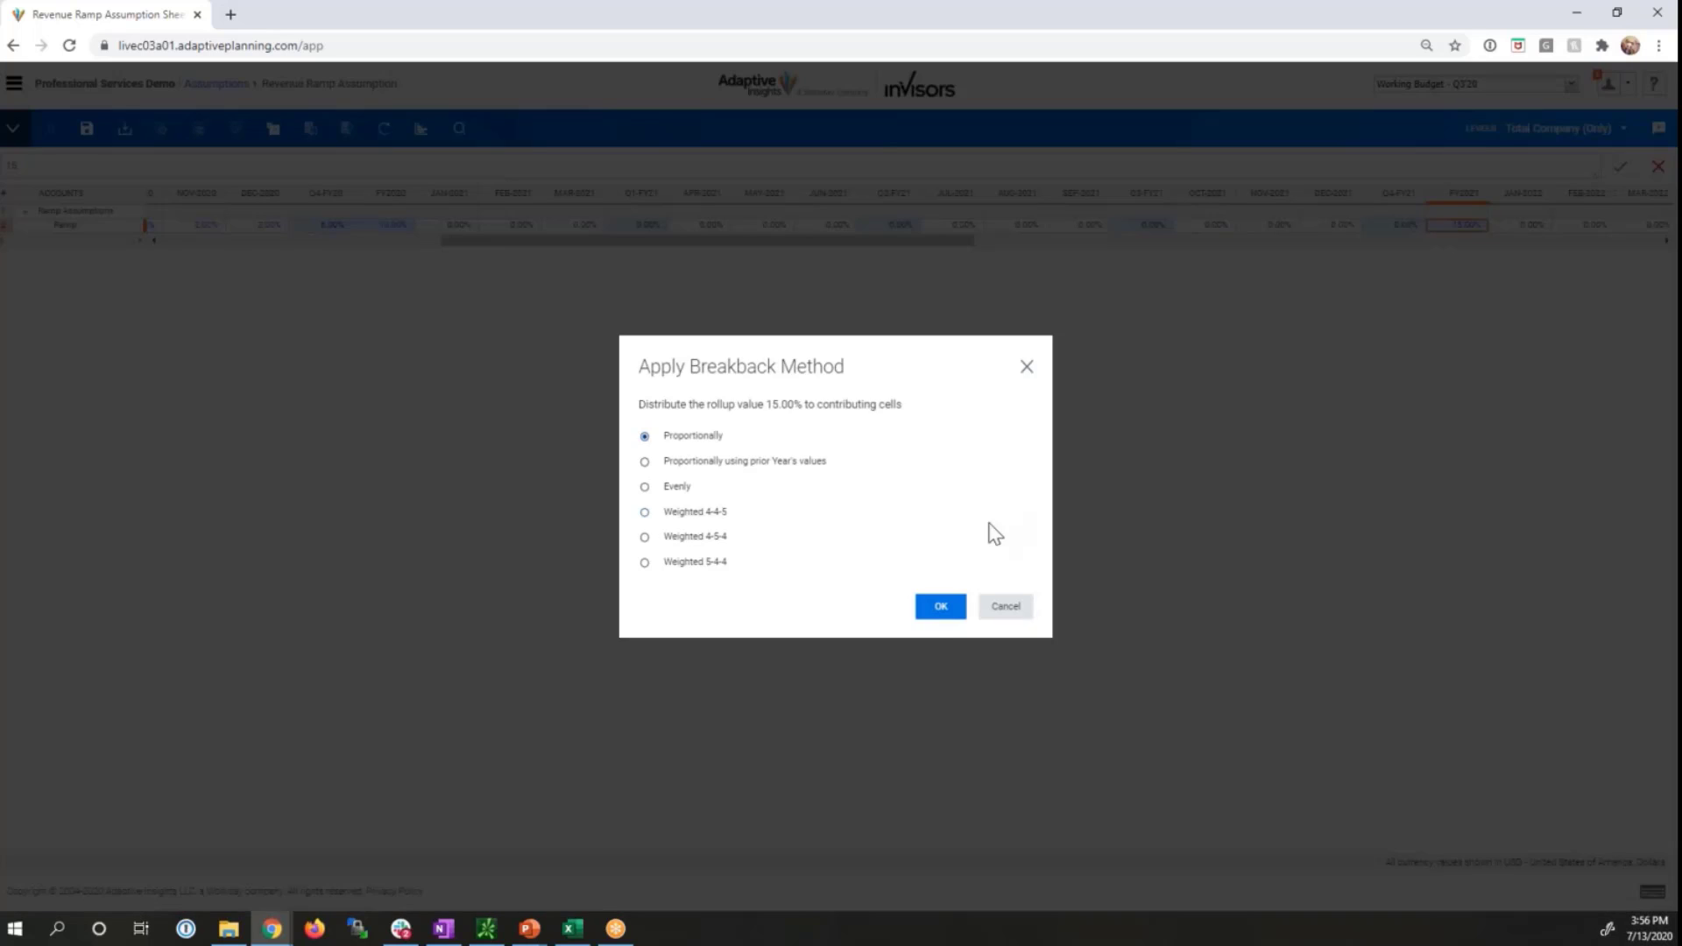
pyautogui.click(940, 607)
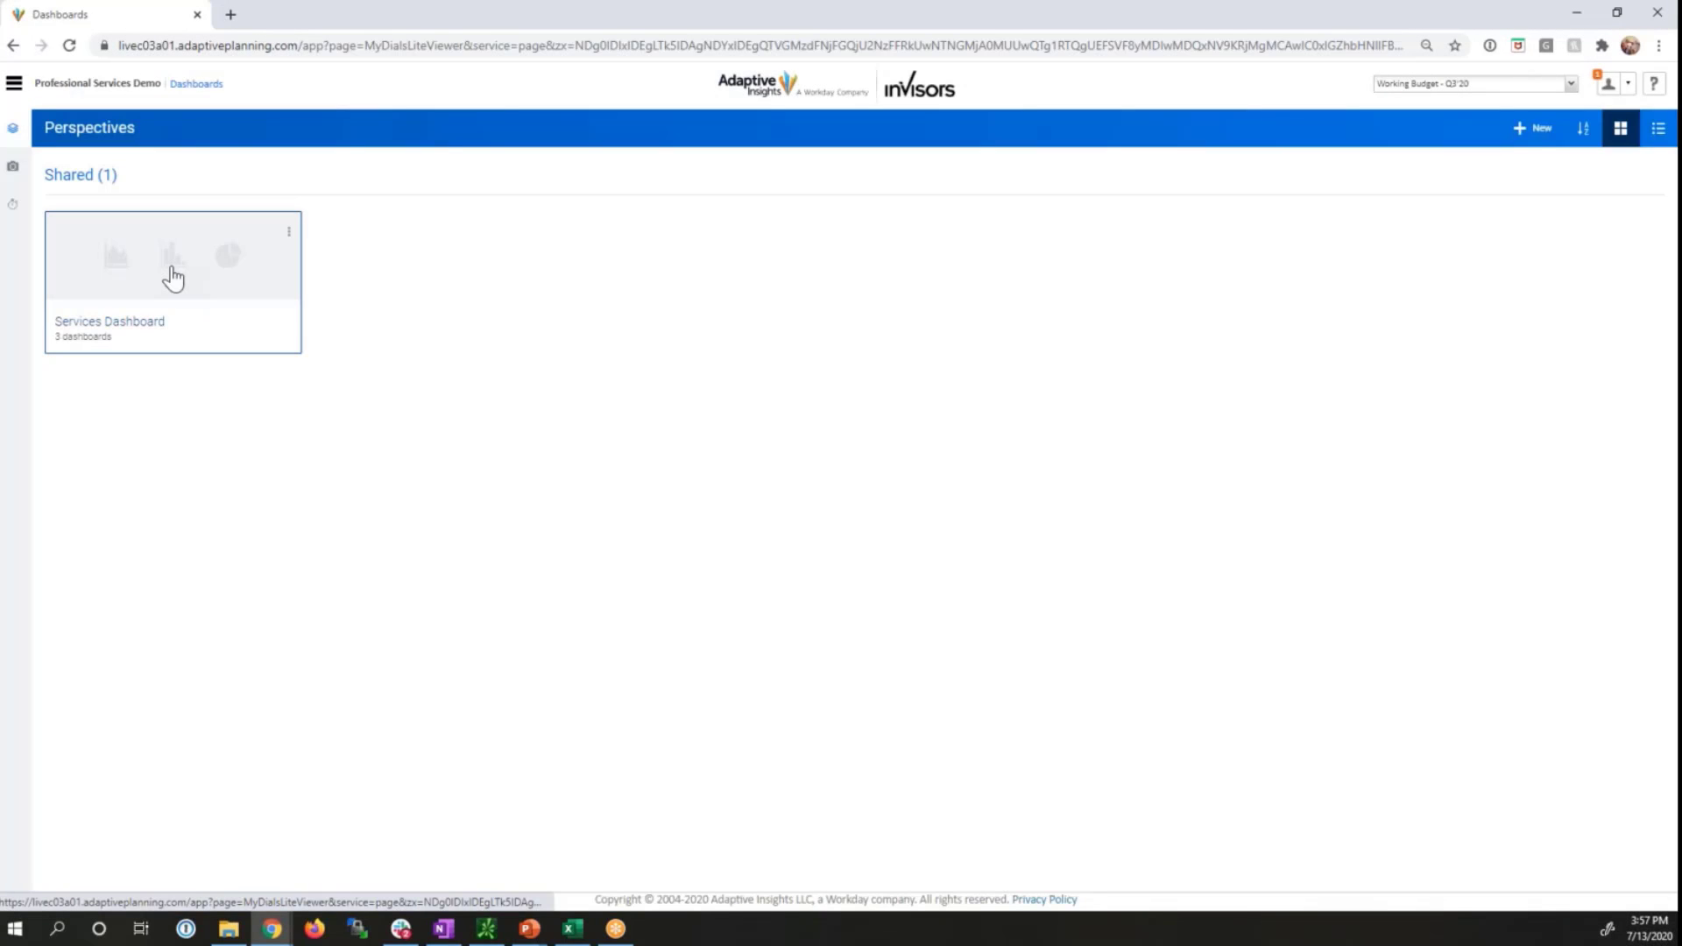
# Step: Show the Services Dashboard for Q2'20 Forecast in a duplicate browser tab and compare its KPIs with the Working Budget - Q3'20 tab
pyautogui.click(173, 278)
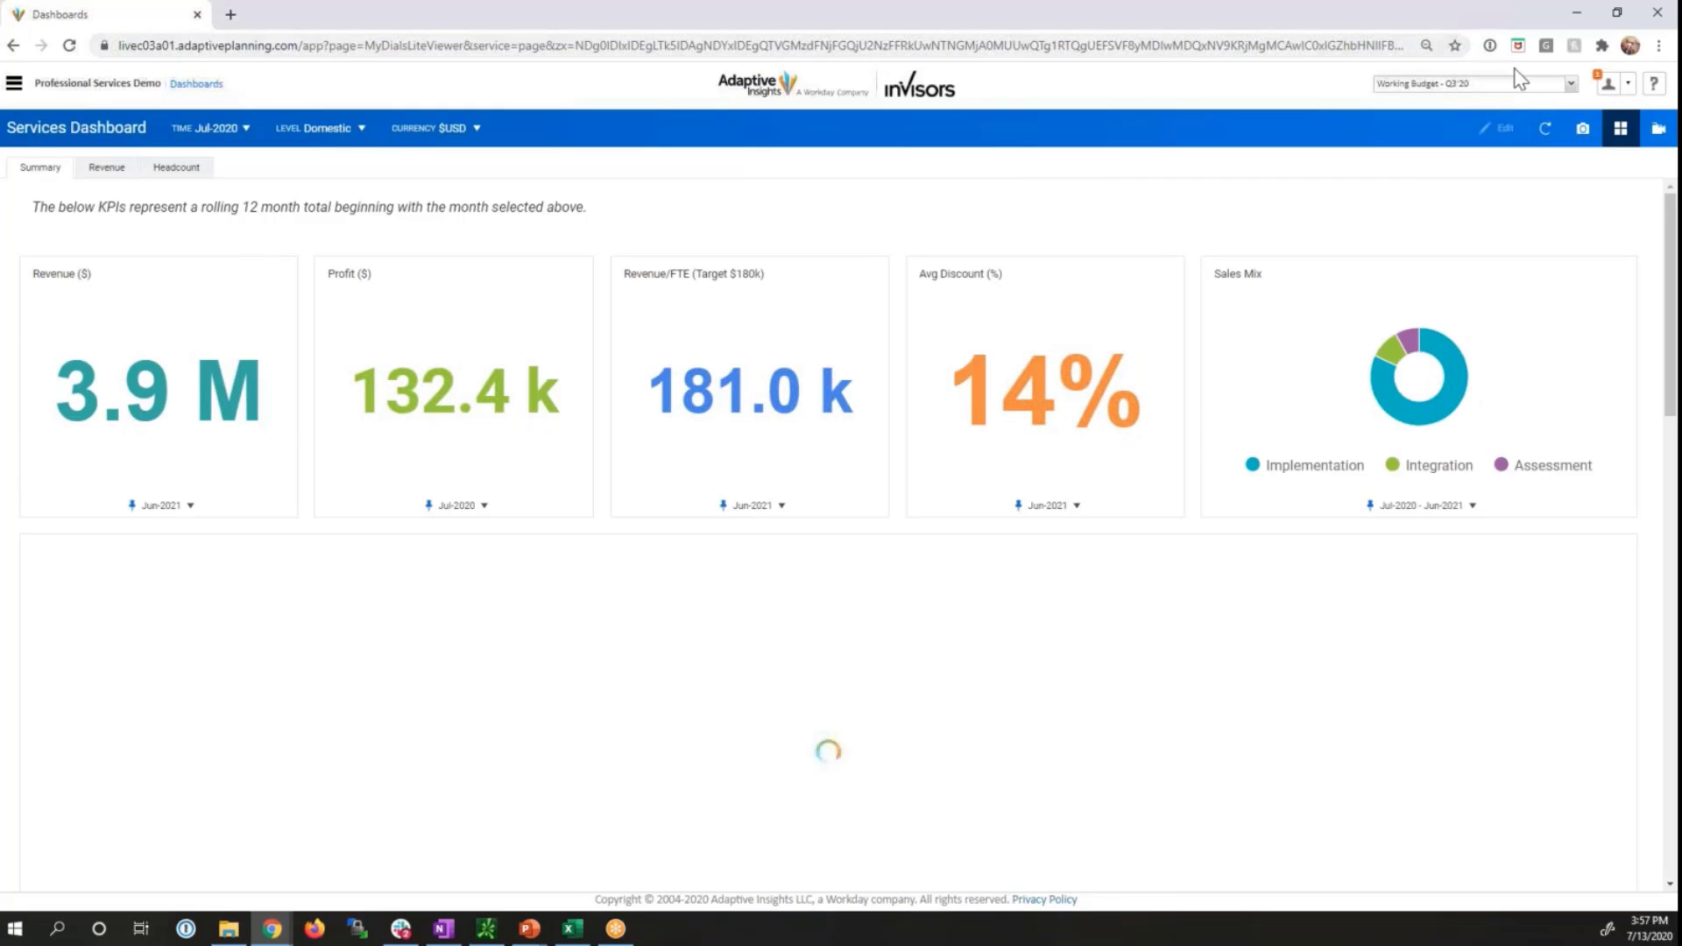
pyautogui.rightClick(125, 16)
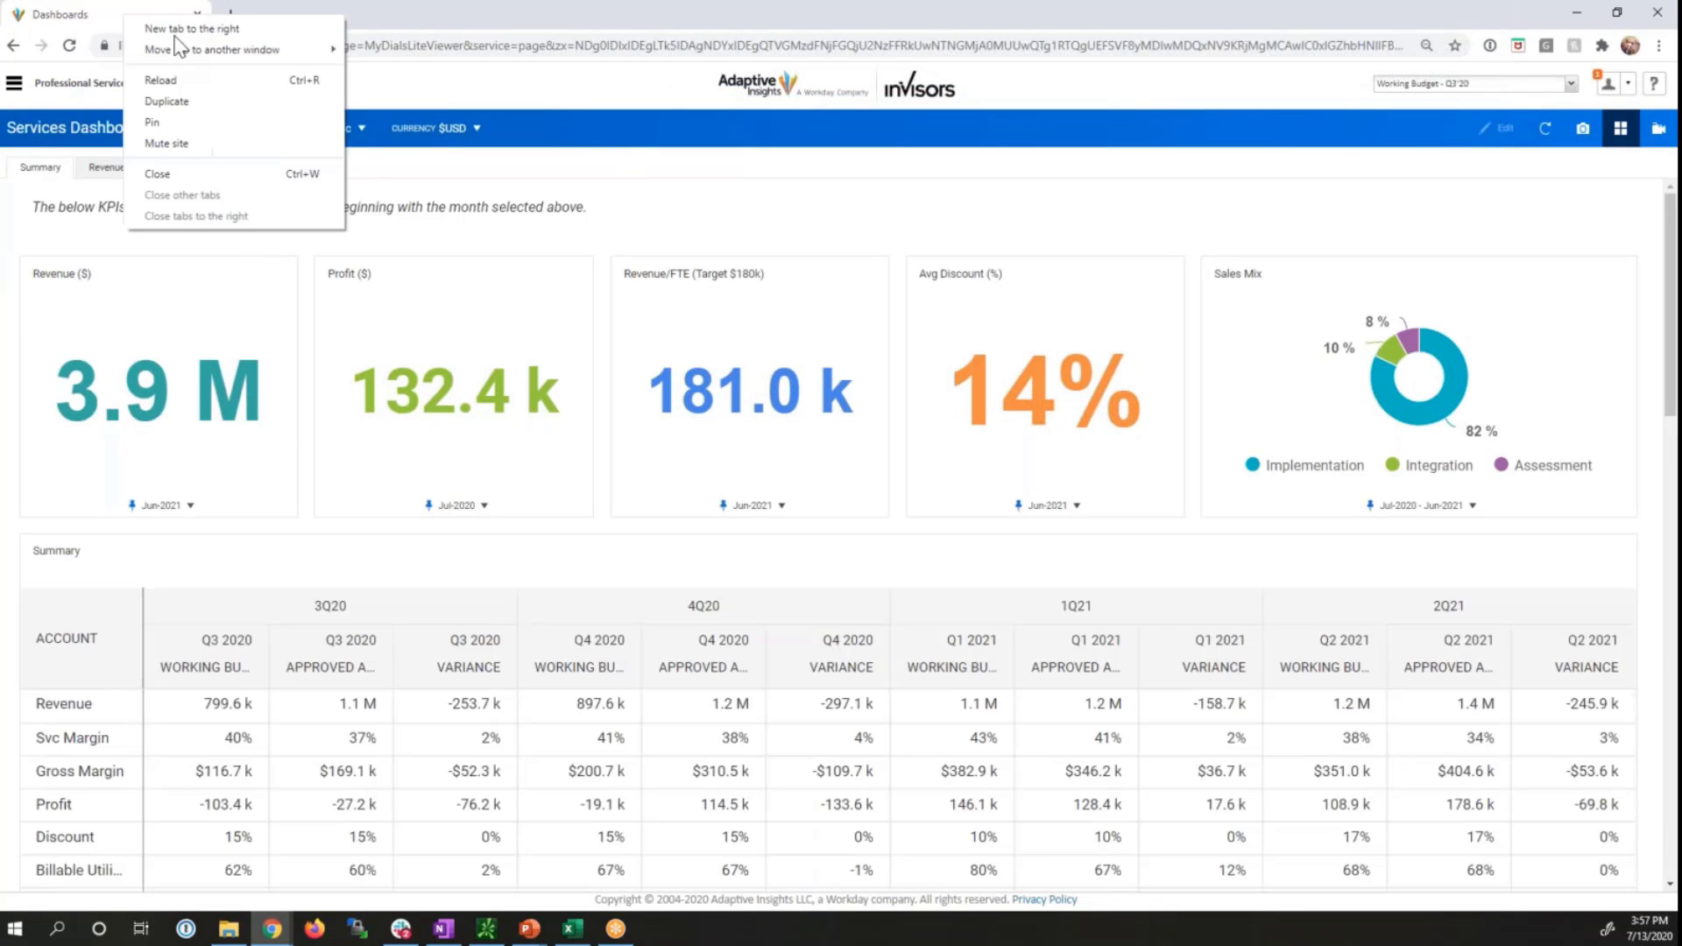
pyautogui.click(203, 103)
pyautogui.click(1576, 88)
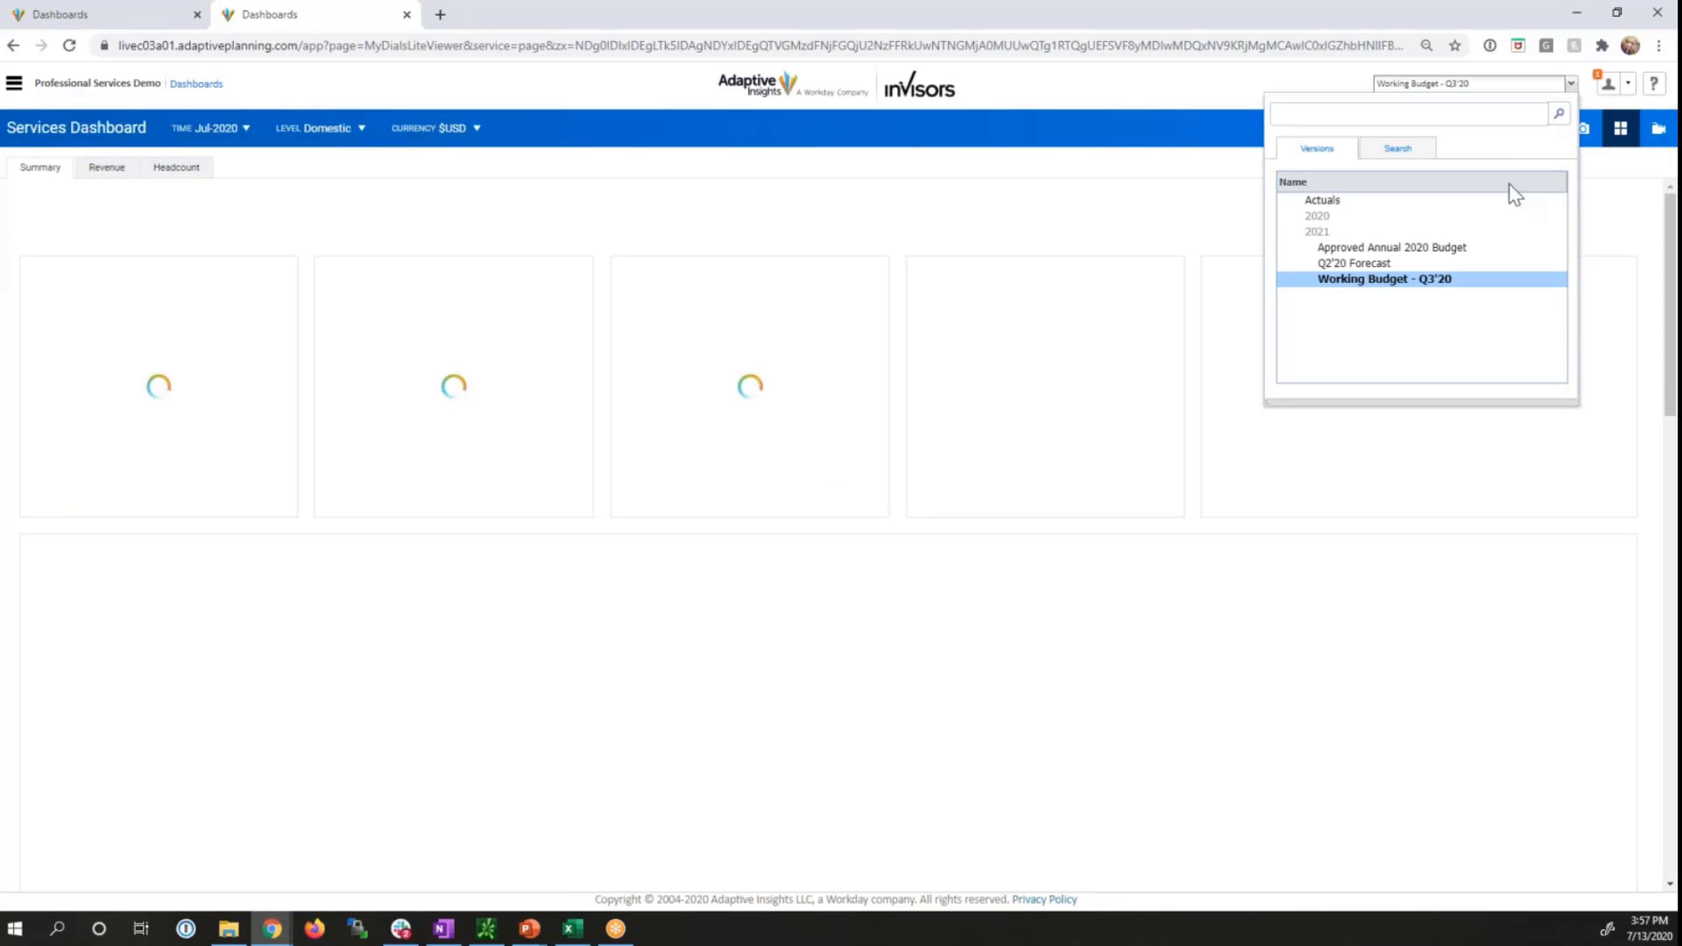
pyautogui.click(1414, 264)
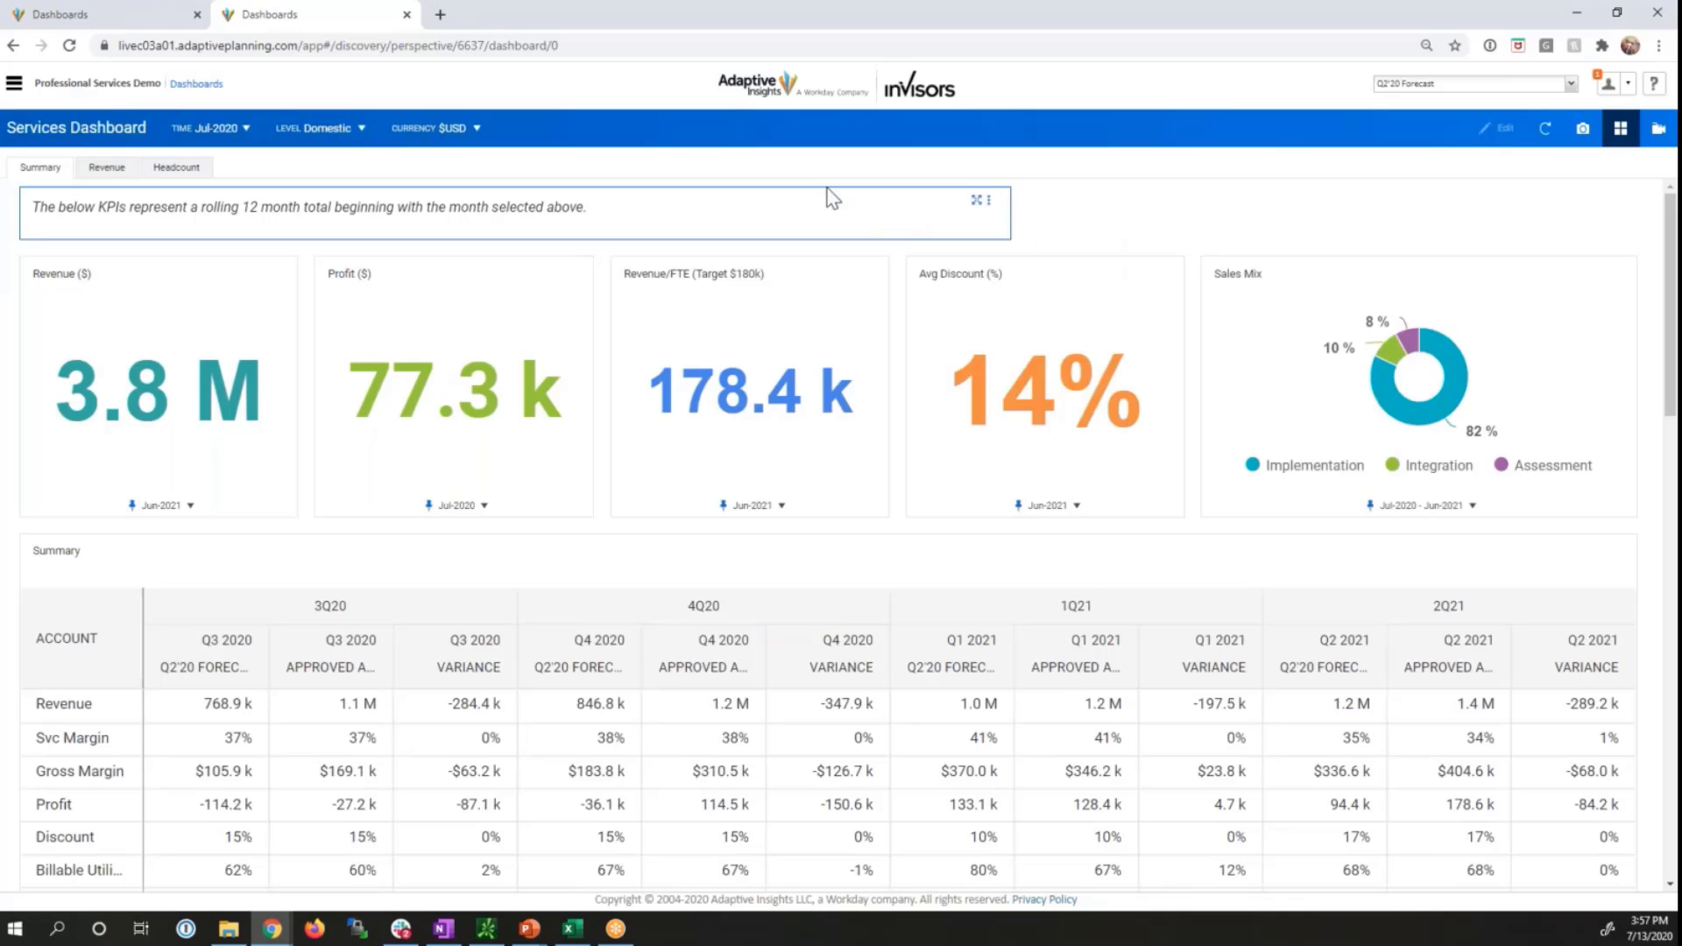
pyautogui.click(121, 19)
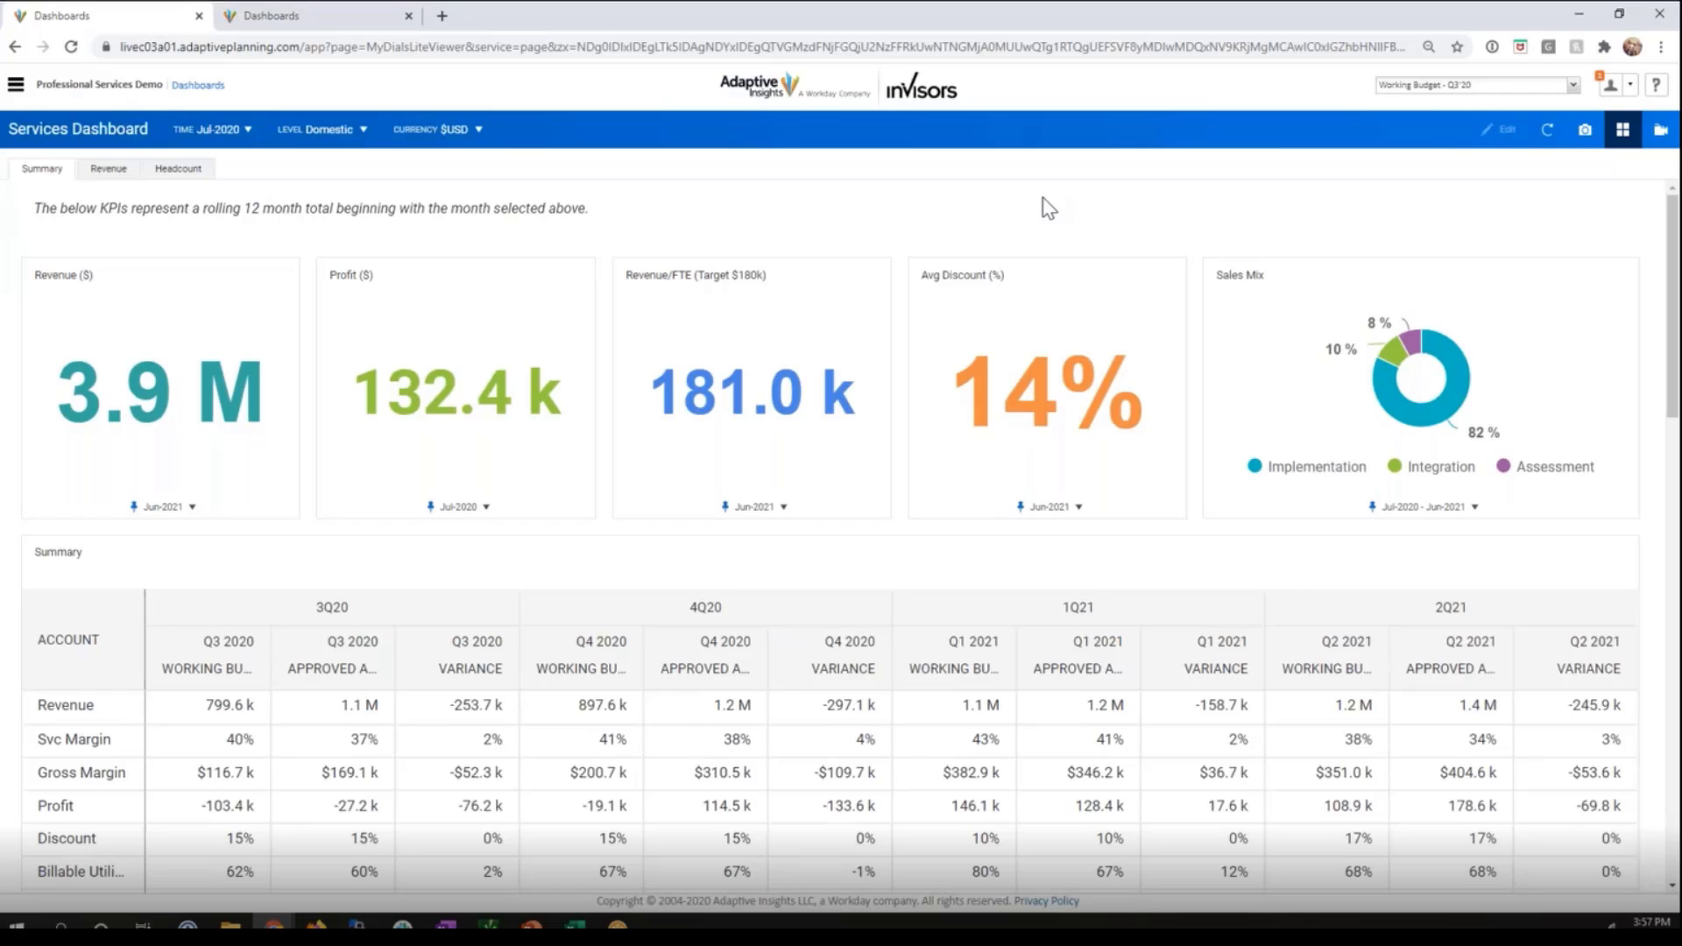
# Step: In the Personnel sheet, set the furloughed Domestic consultant in row 12 to Active and clear the end date
pyautogui.click(14, 85)
pyautogui.click(163, 169)
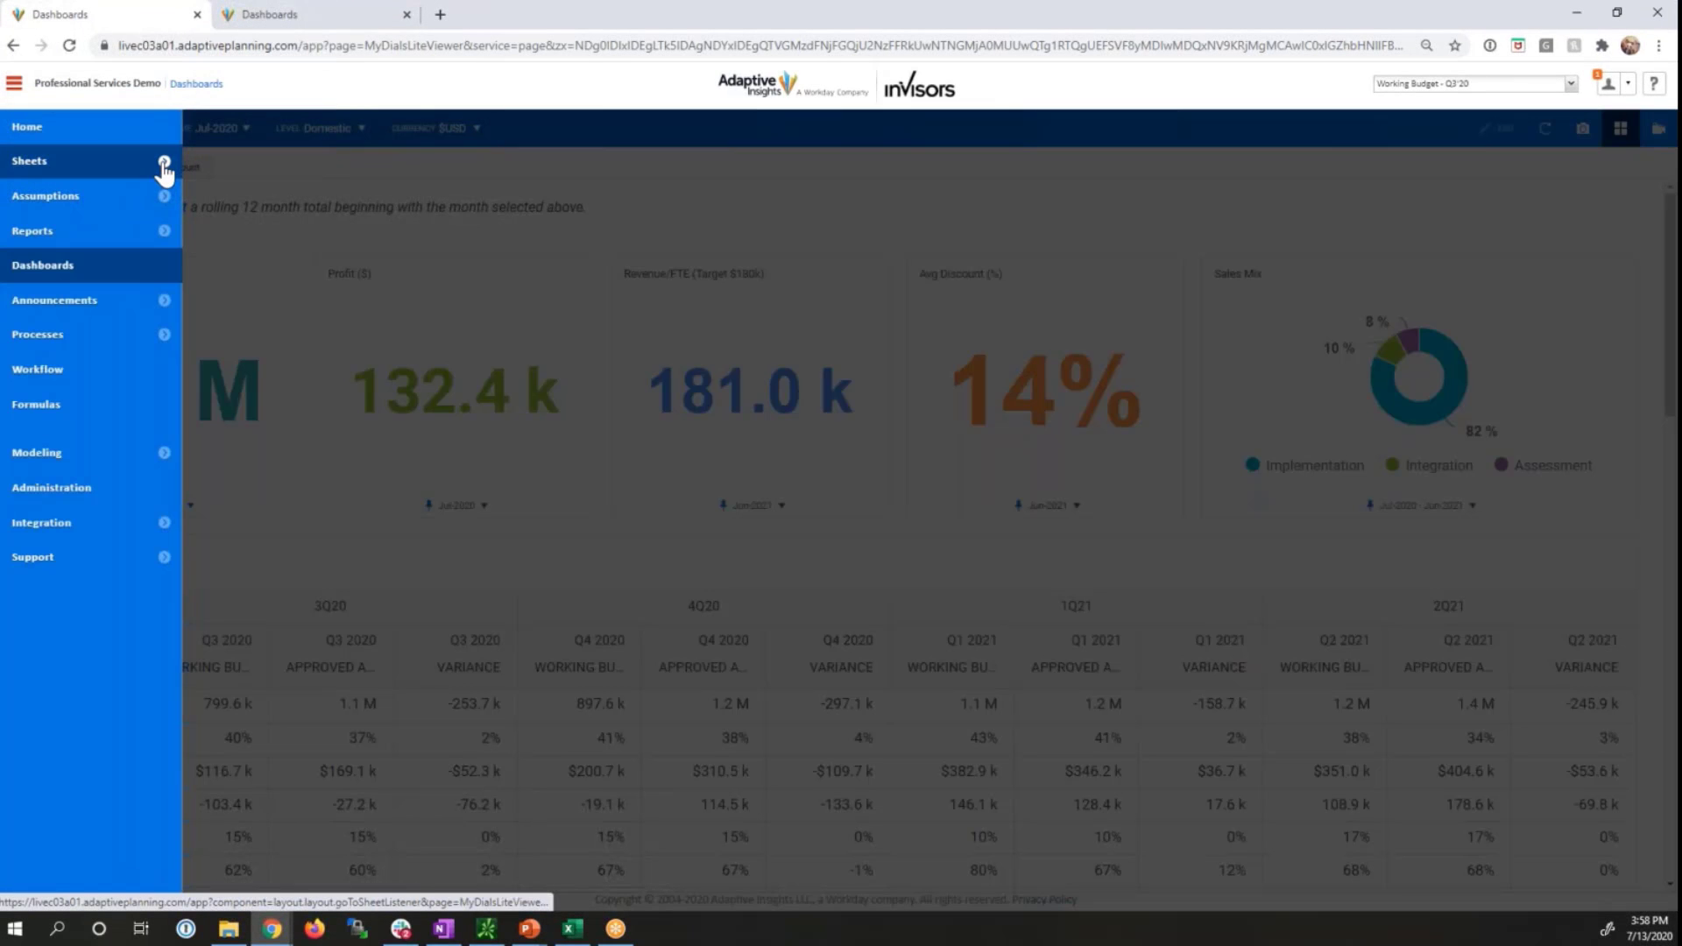
pyautogui.click(325, 271)
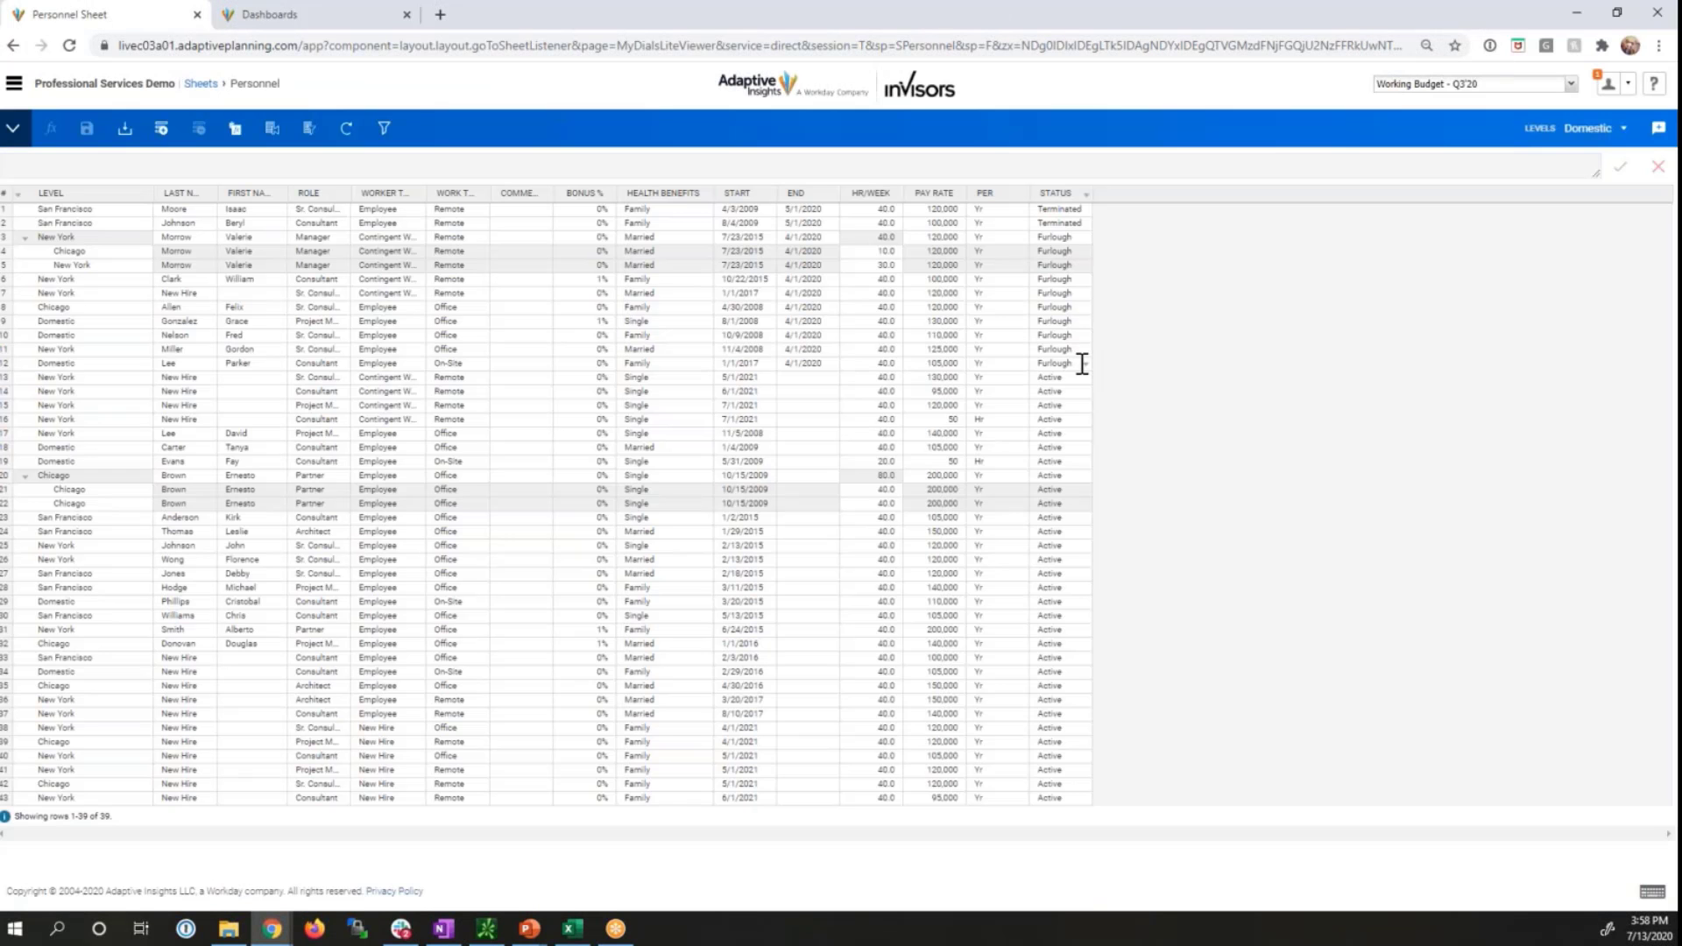
pyautogui.click(1086, 375)
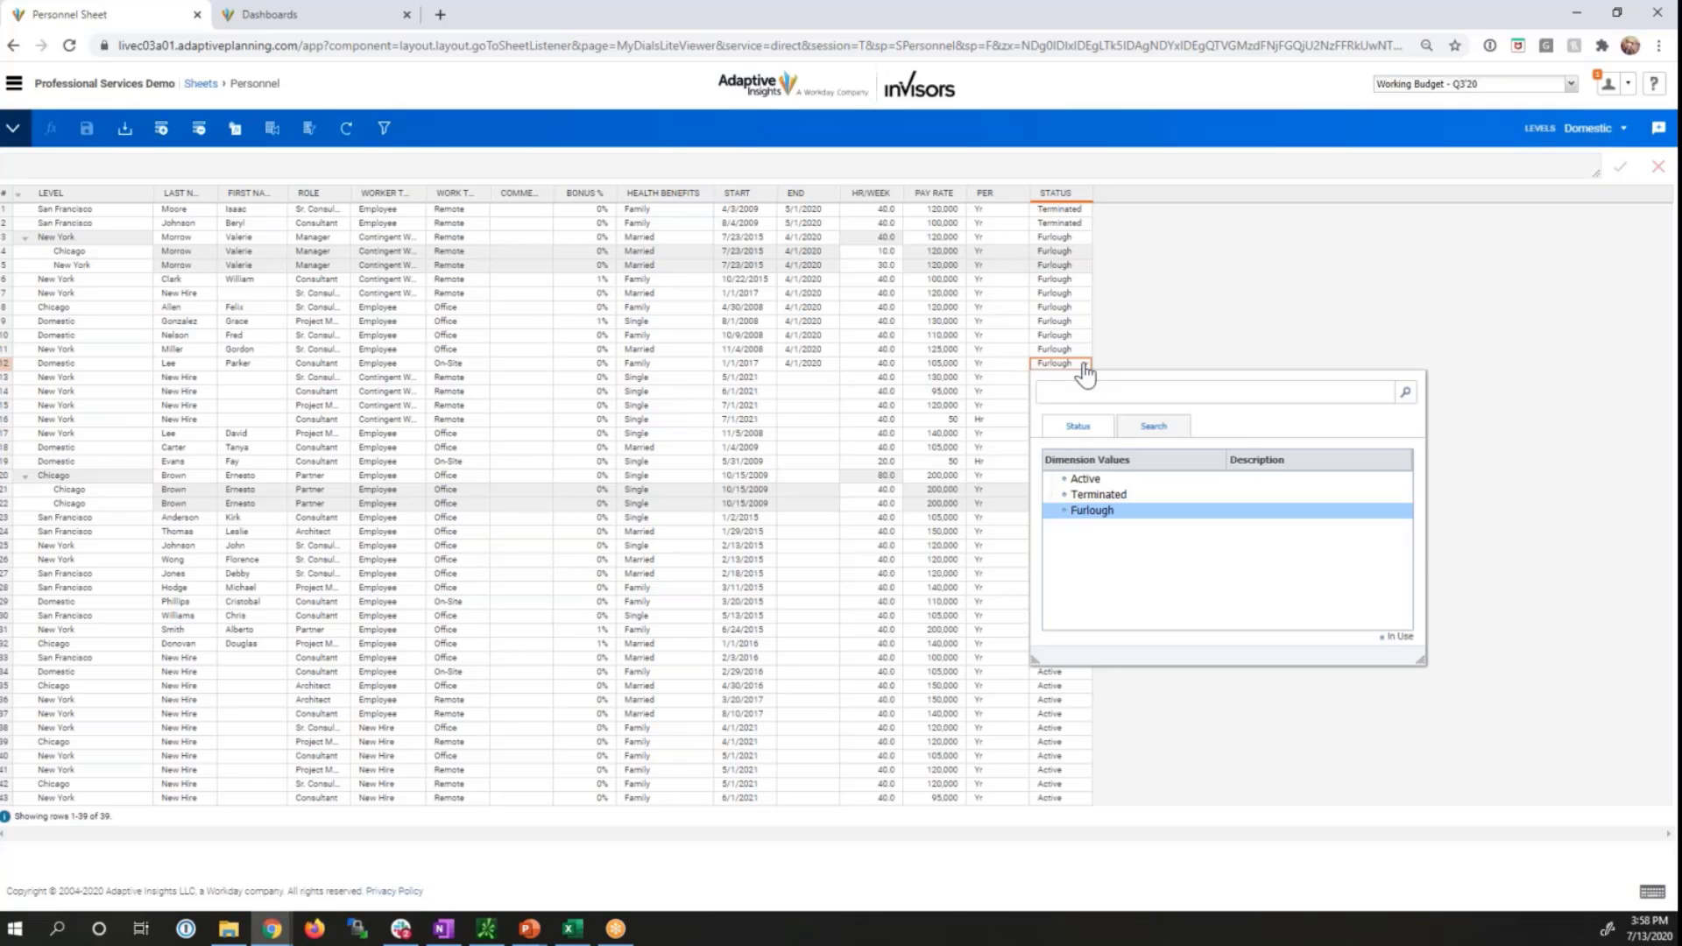
pyautogui.click(1087, 478)
pyautogui.click(813, 363)
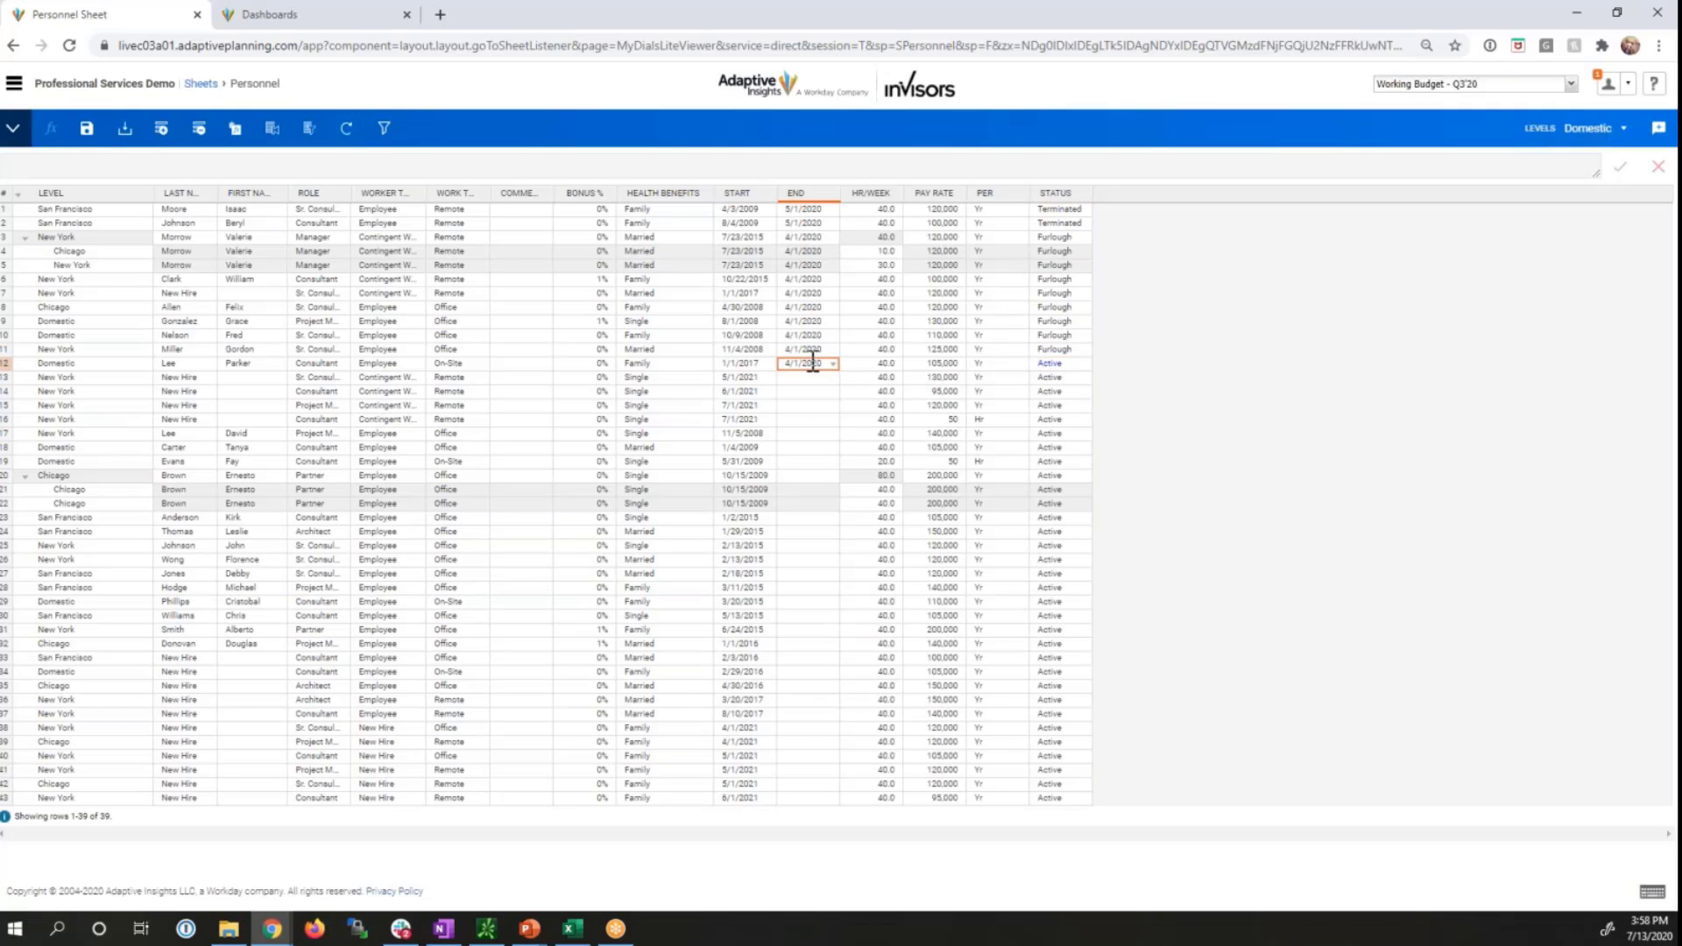
pyautogui.press('Delete')
# Step: Set the furloughed New York employee in row 11 to Active, clear the end date, and save the Personnel sheet
pyautogui.click(1085, 349)
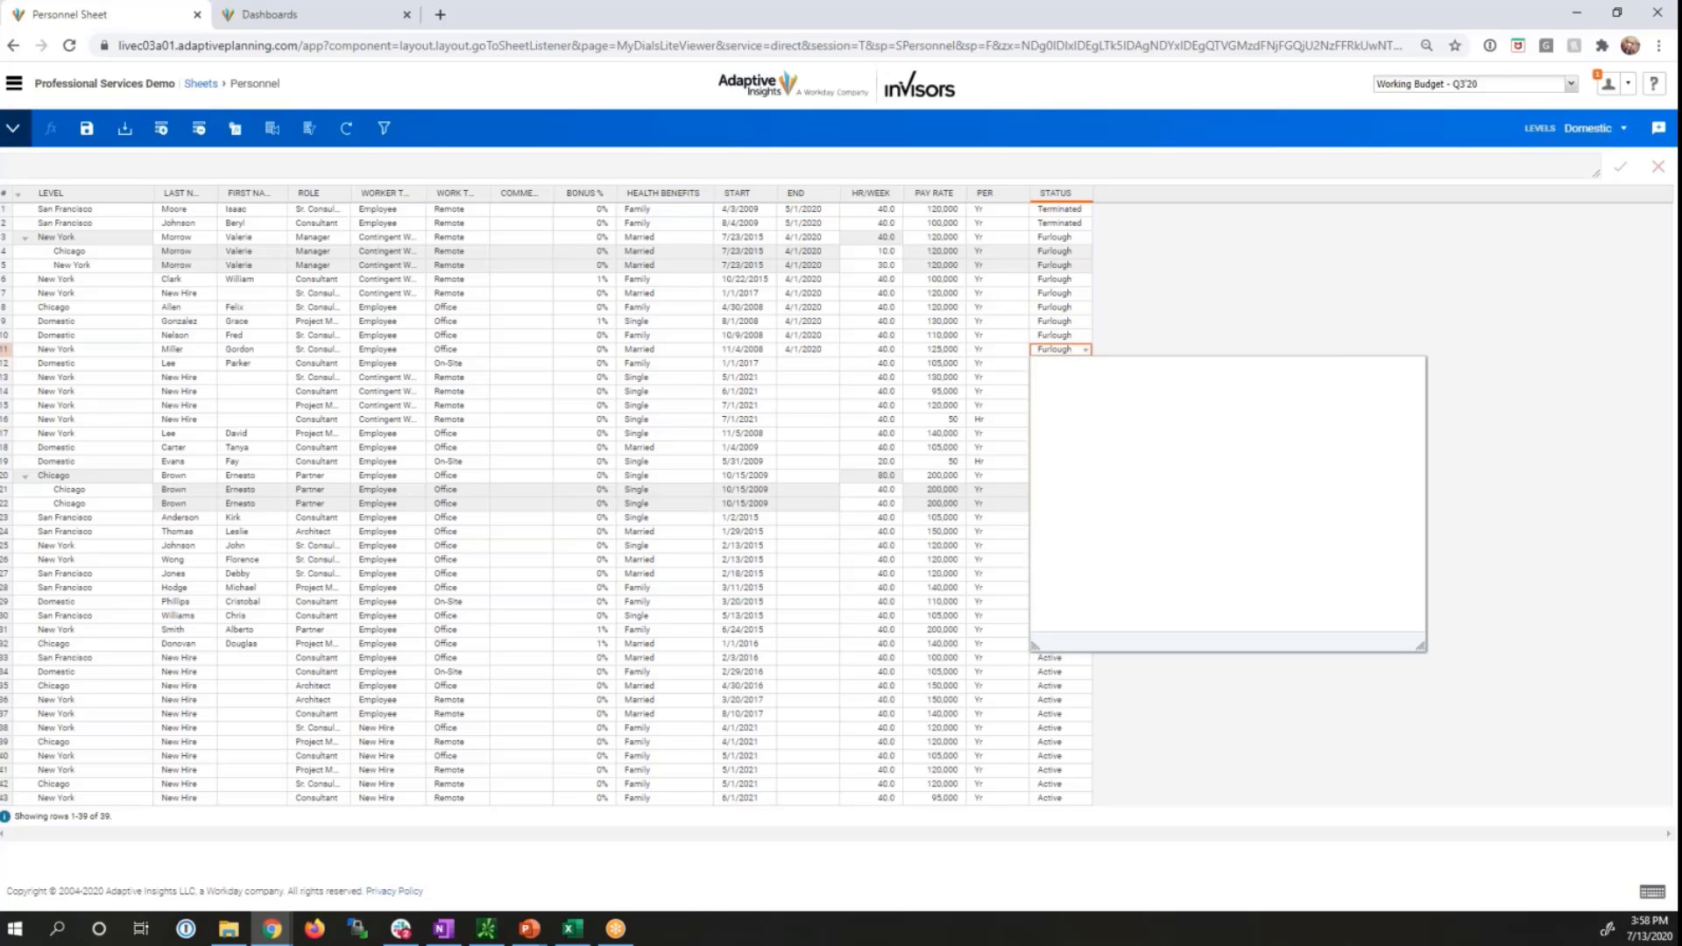
pyautogui.click(1106, 469)
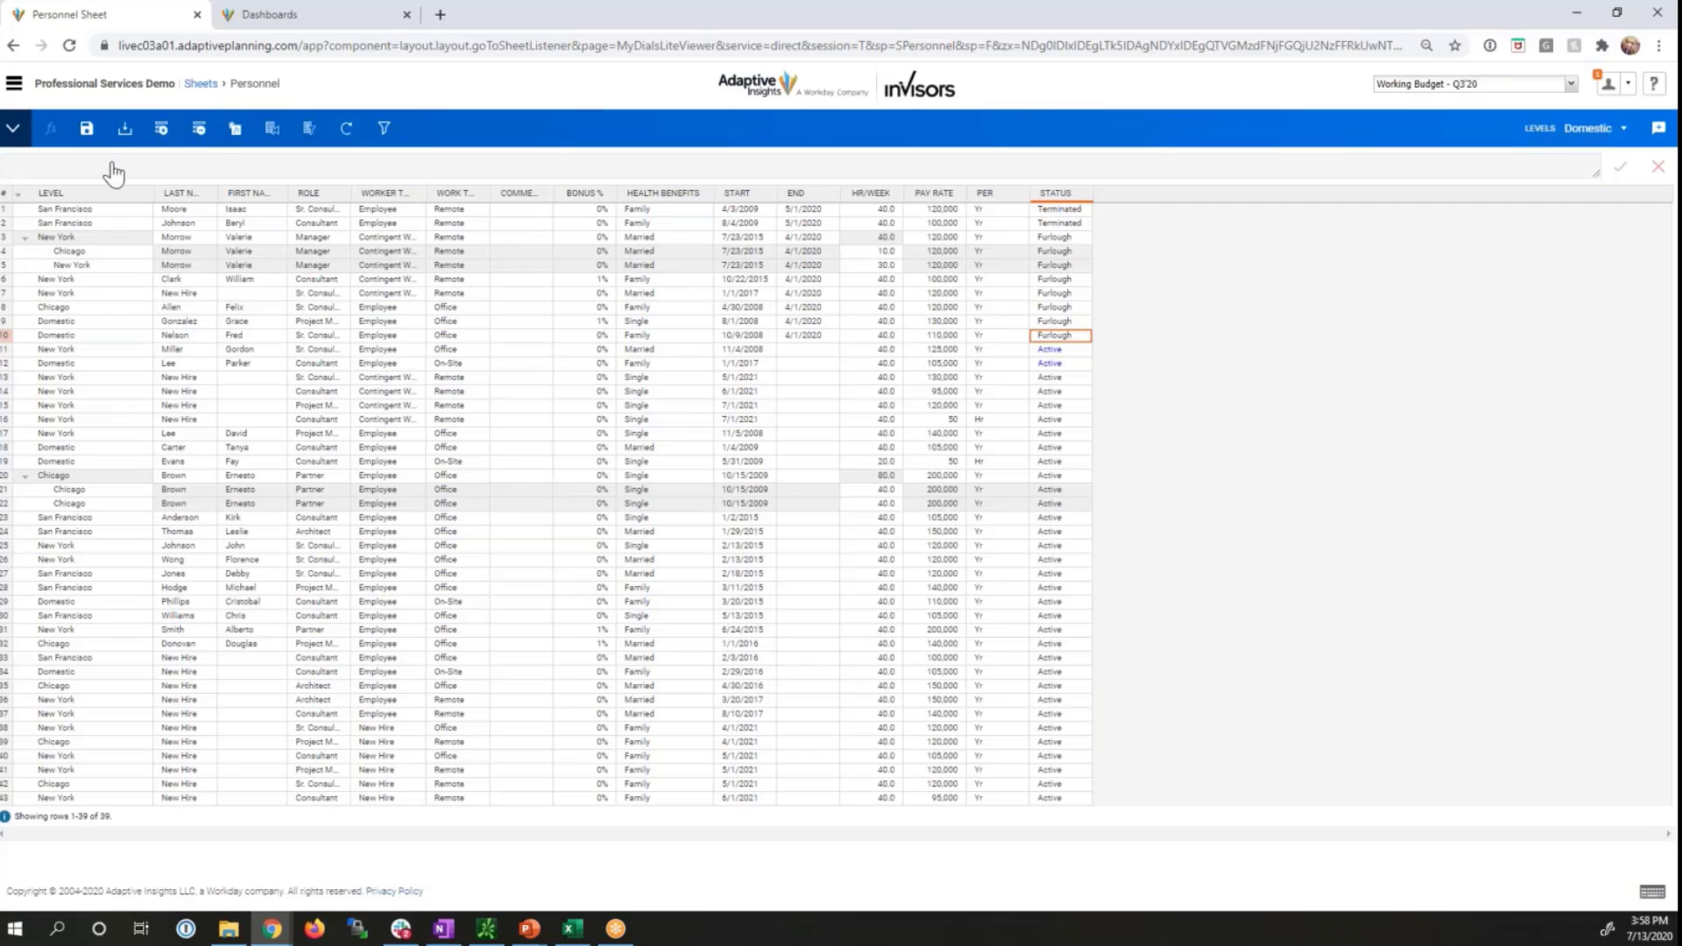
pyautogui.click(88, 133)
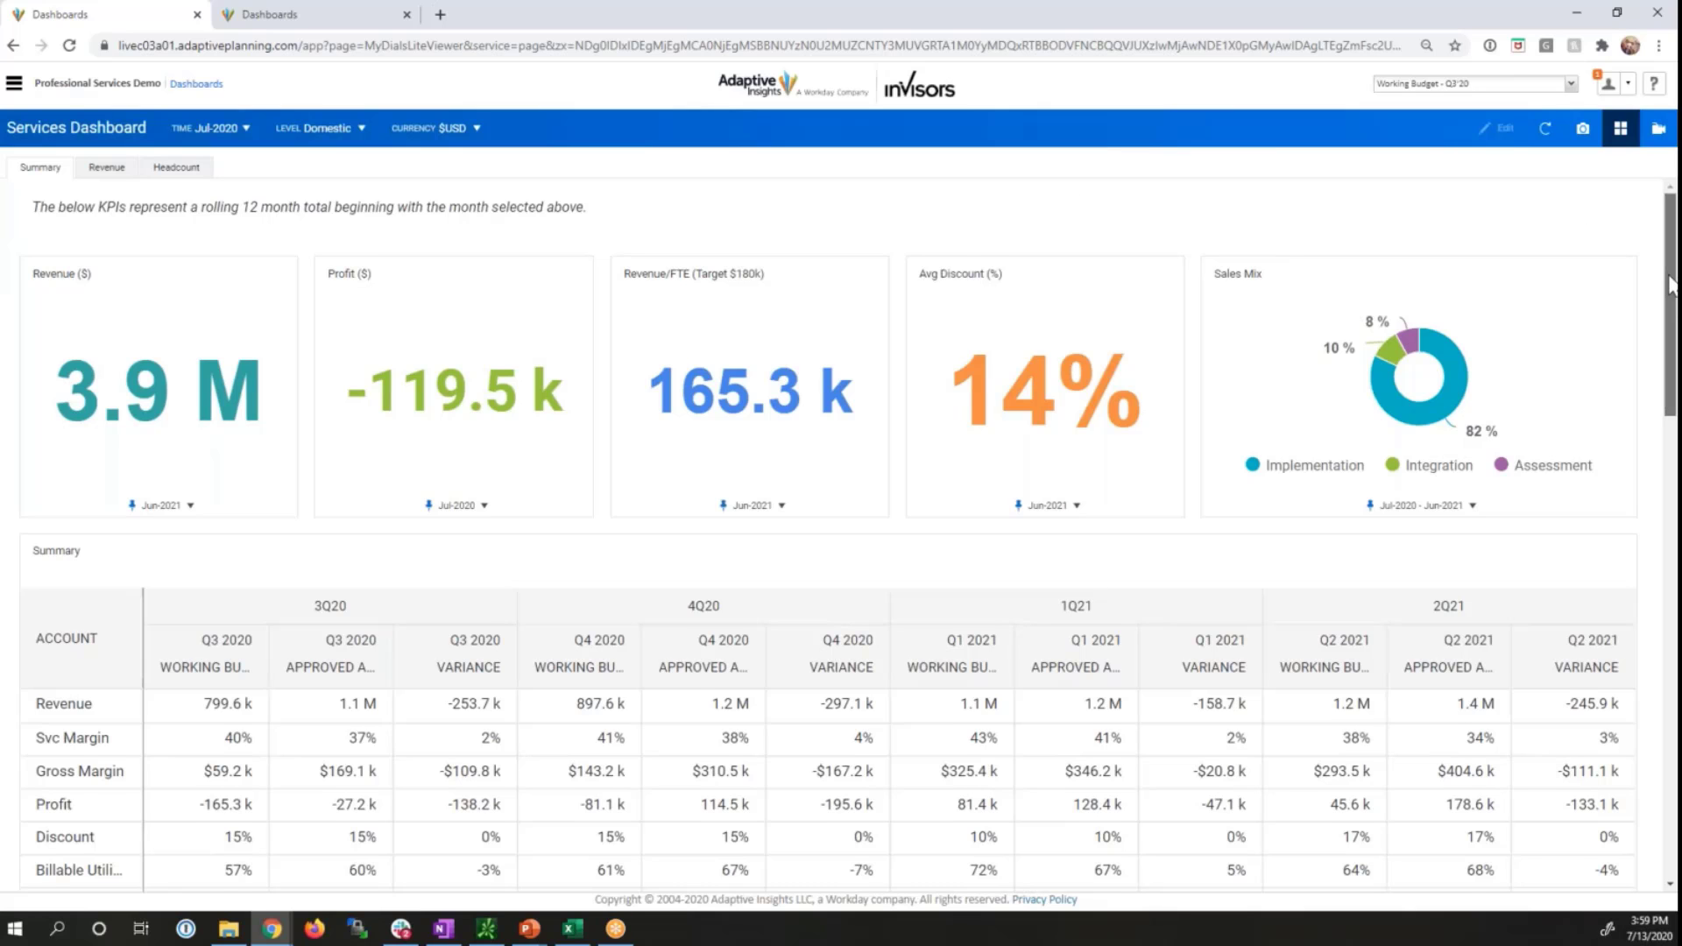
# Step: Examine the Working Budget - Q3'20 summary table and the gross margin, profit and service margin charts on the dashboard
pyautogui.moveTo(1669, 278); pyautogui.dragTo(1671, 379)
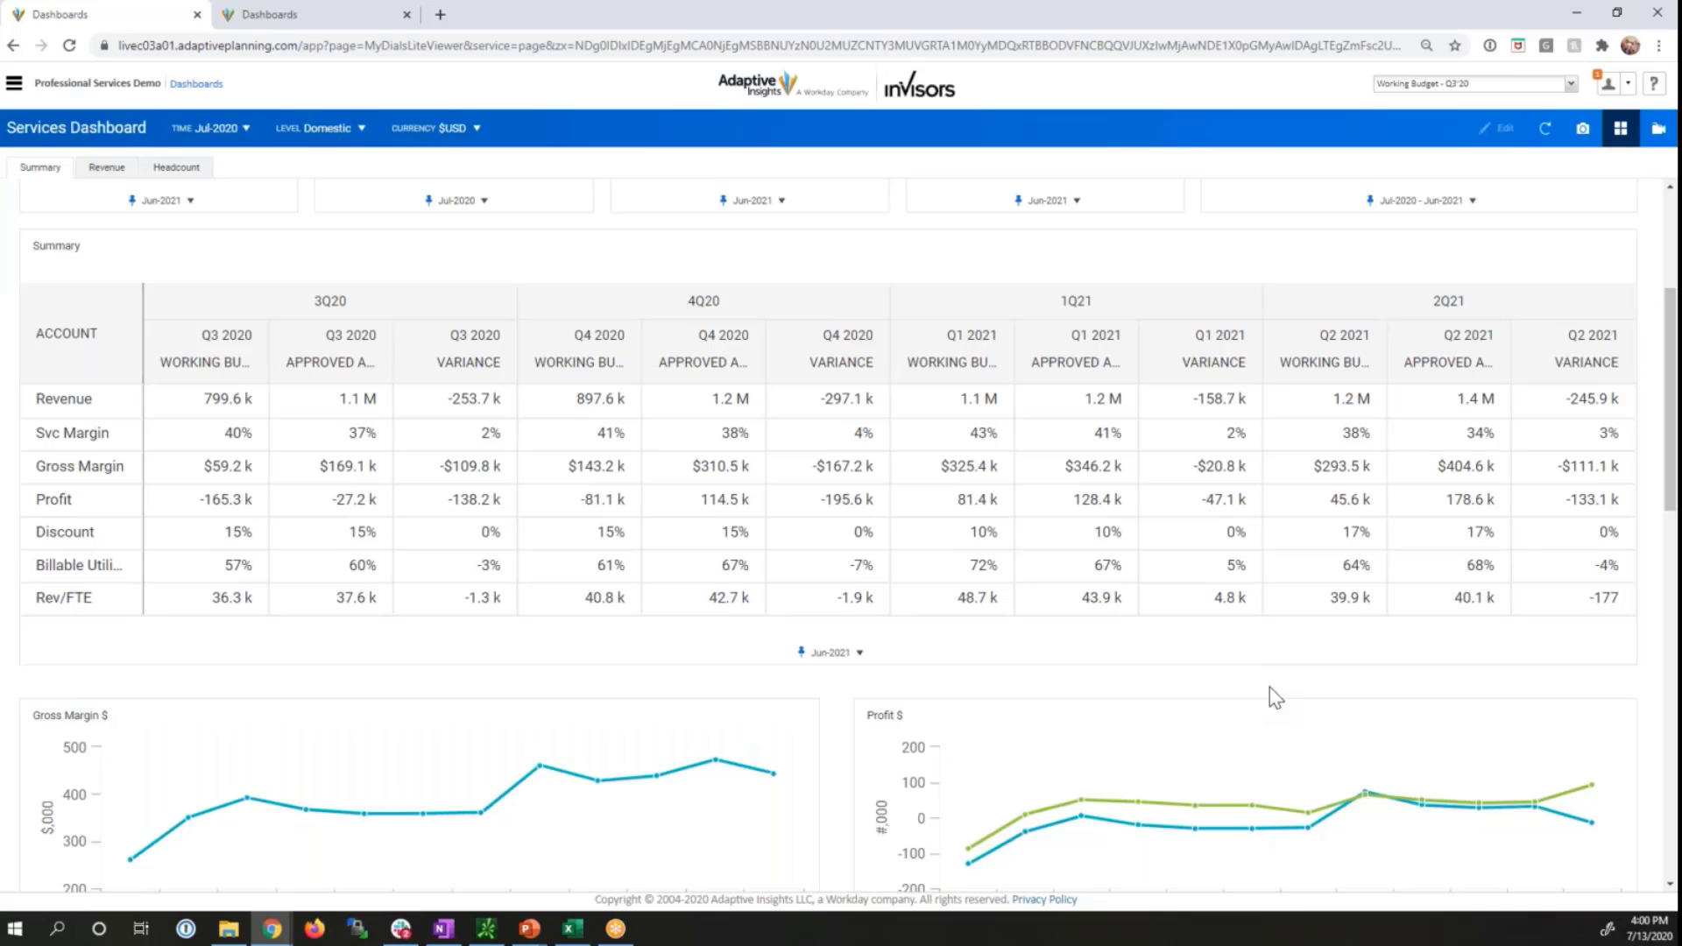
pyautogui.moveTo(1669, 508); pyautogui.dragTo(1669, 670)
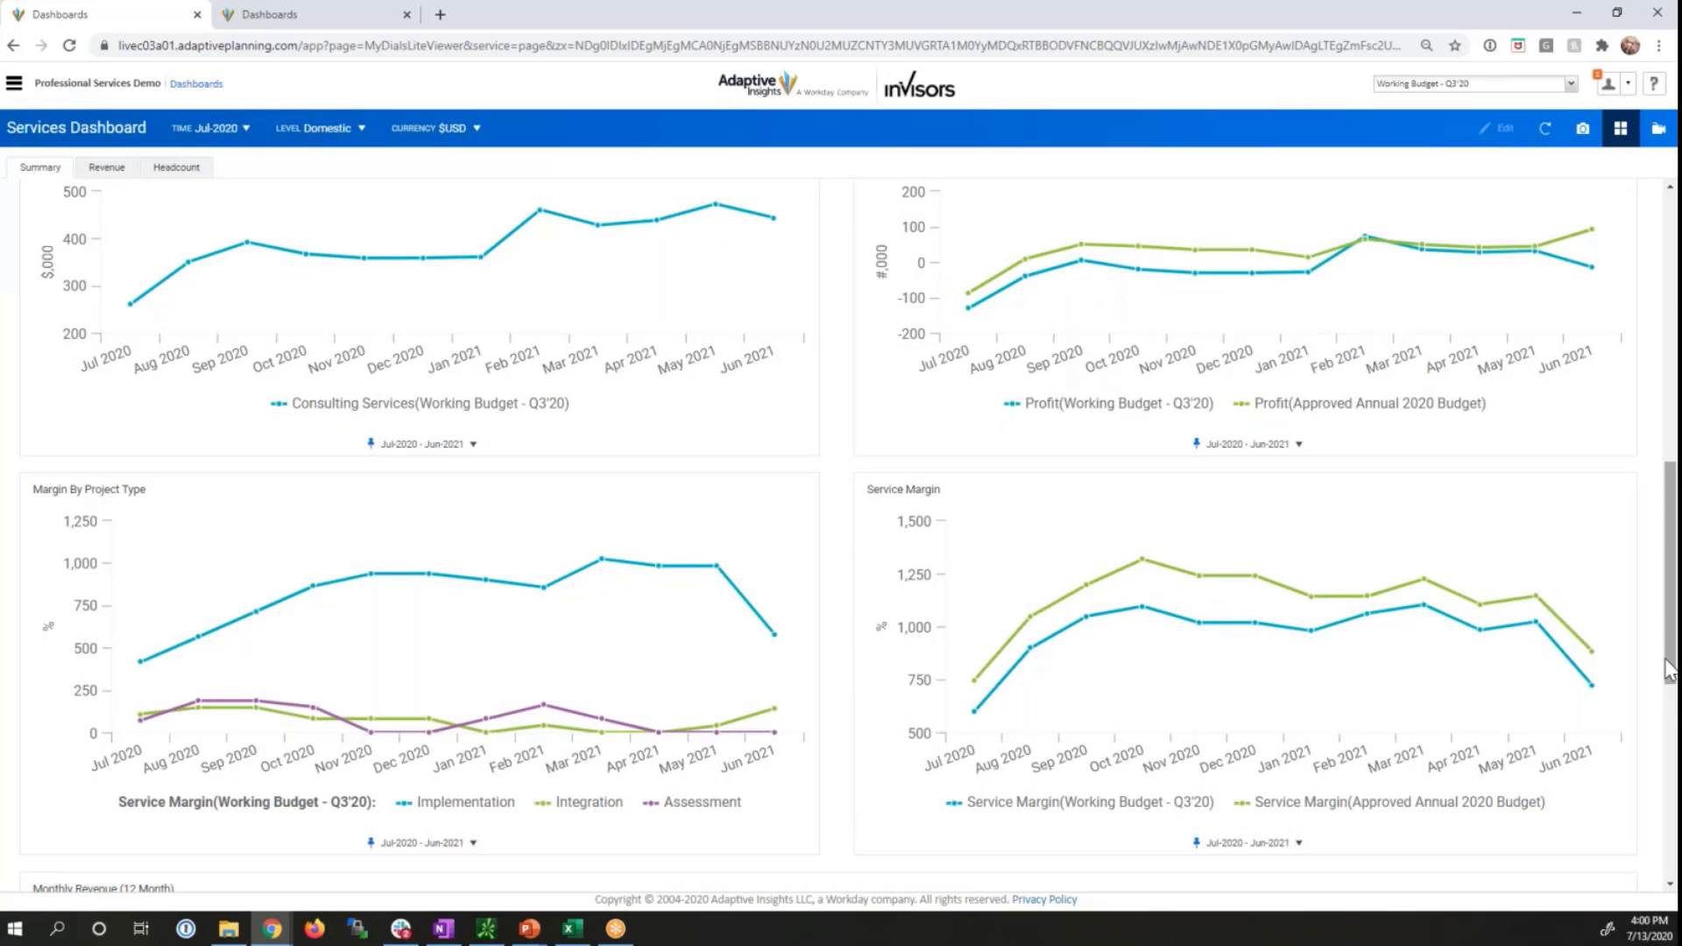
pyautogui.moveTo(1669, 671); pyautogui.dragTo(1668, 653)
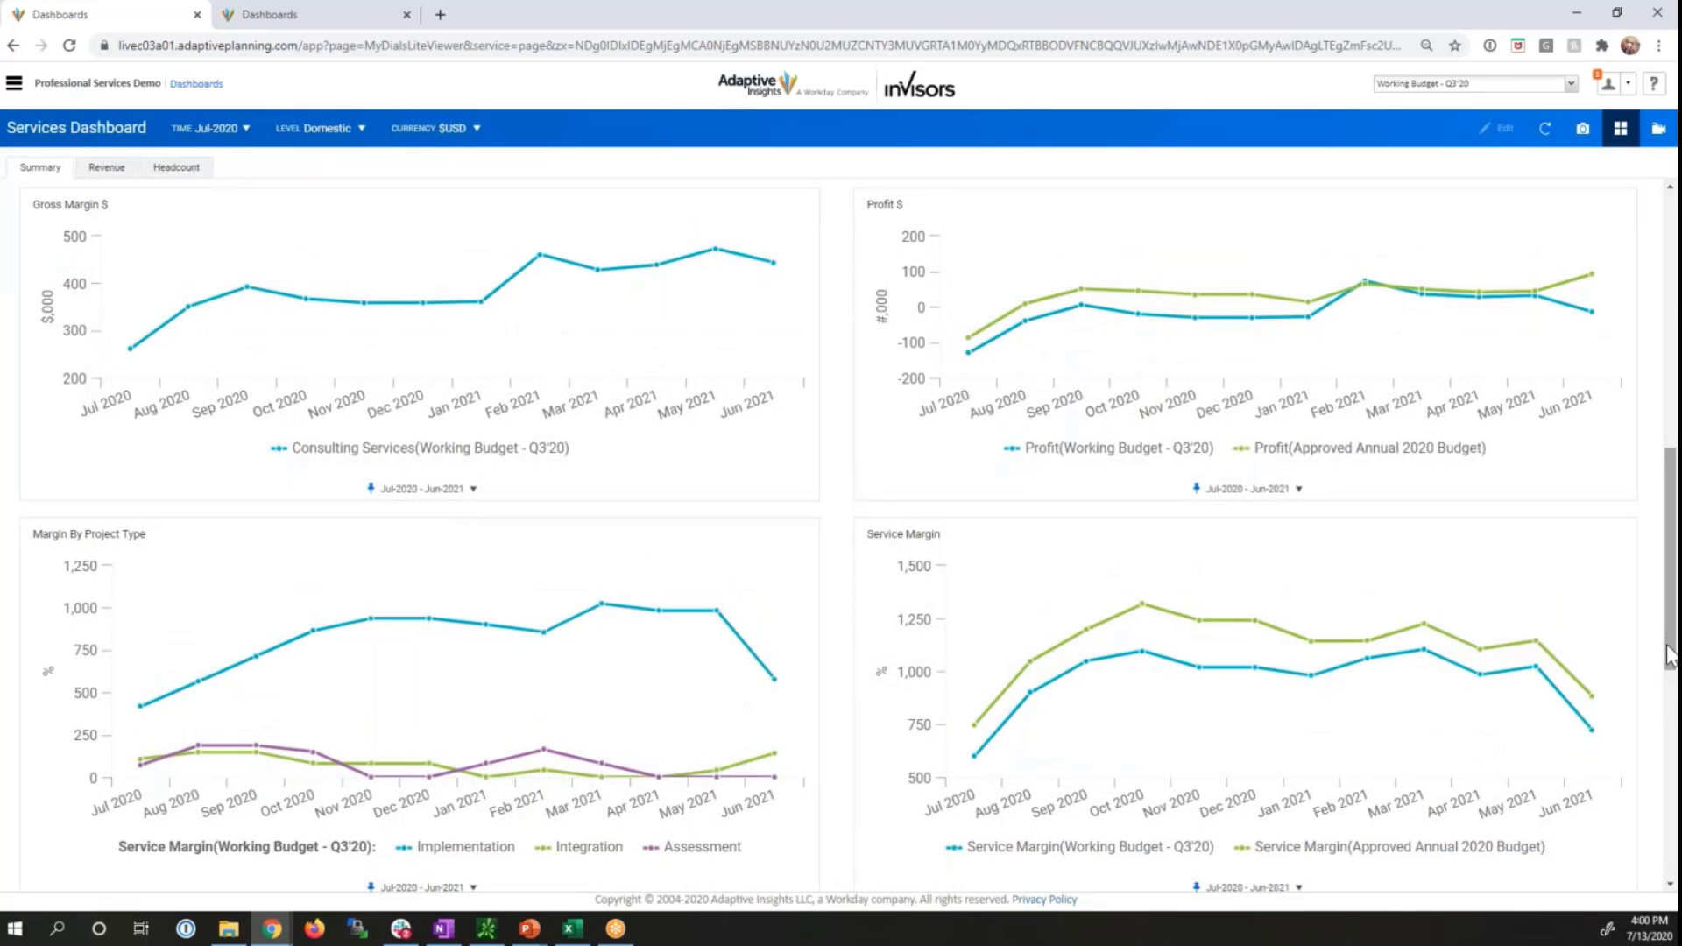